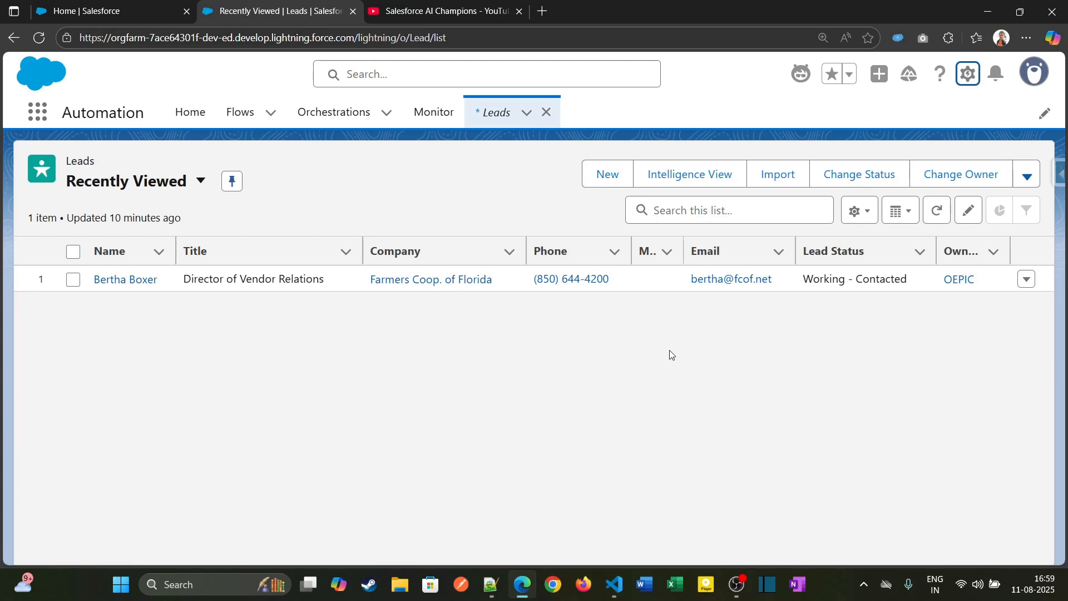
click(607, 185)
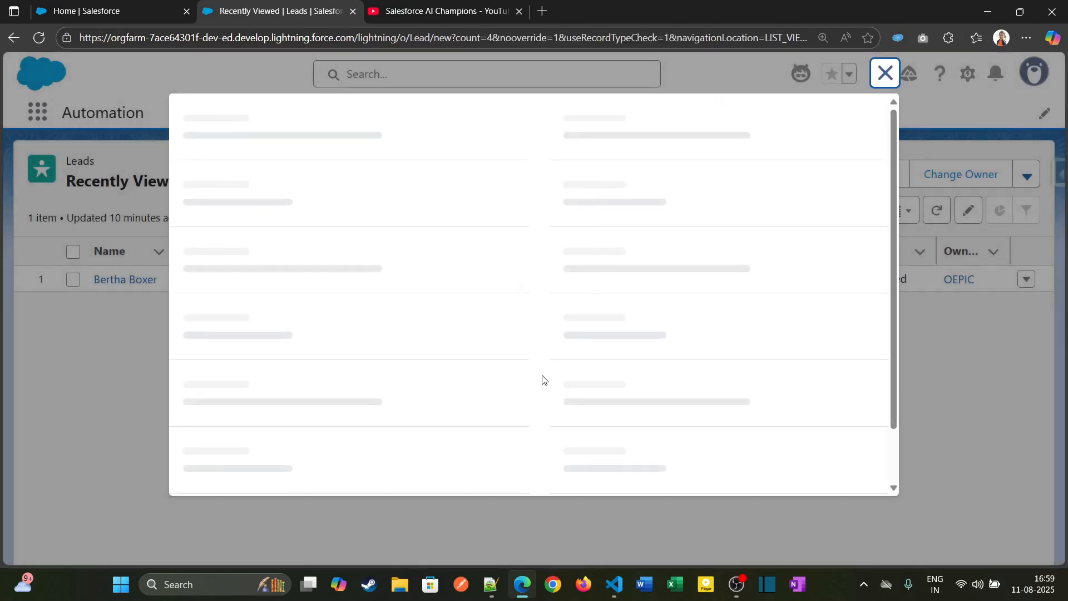
scroll(461, 367, down, 8)
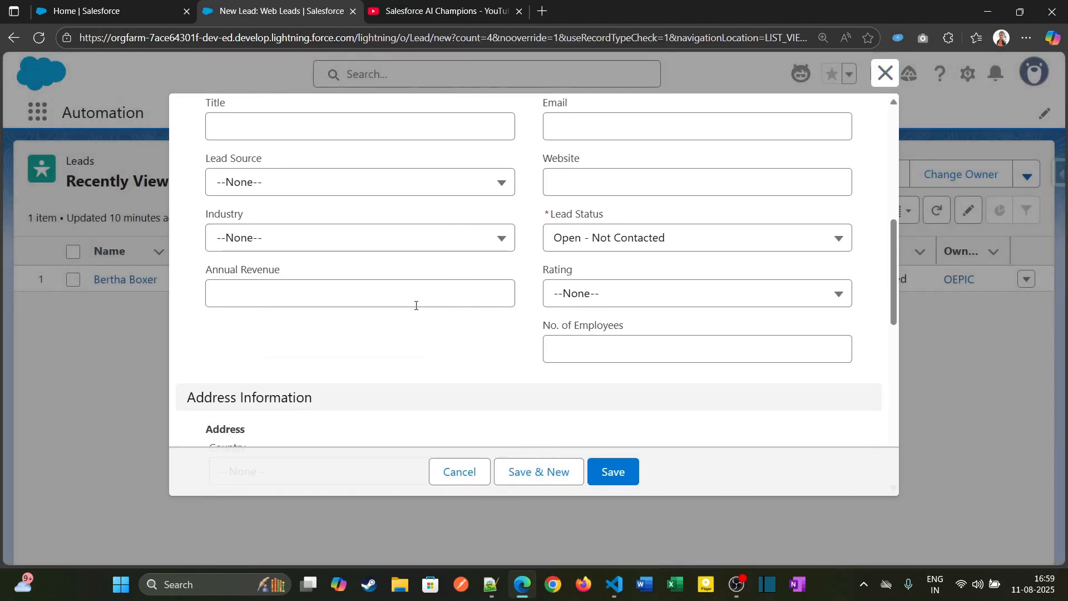
click(347, 293)
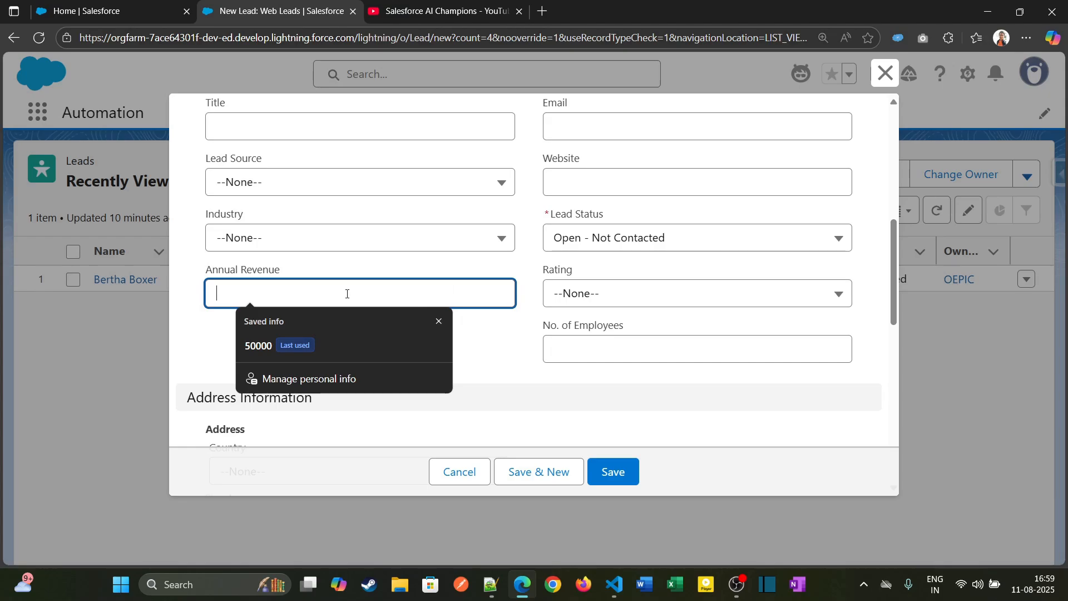
click(275, 346)
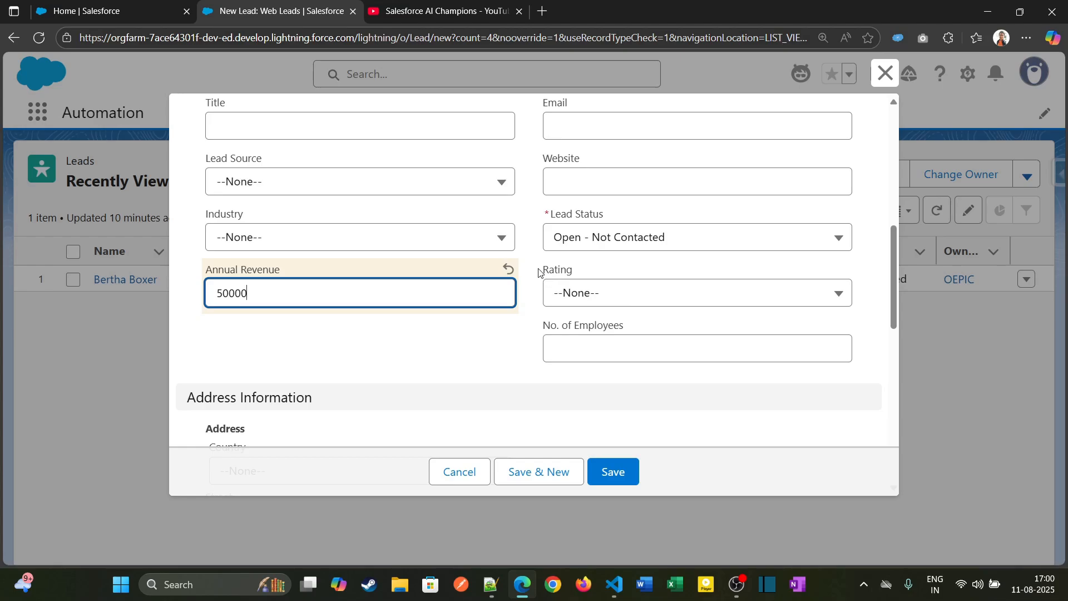
click(576, 304)
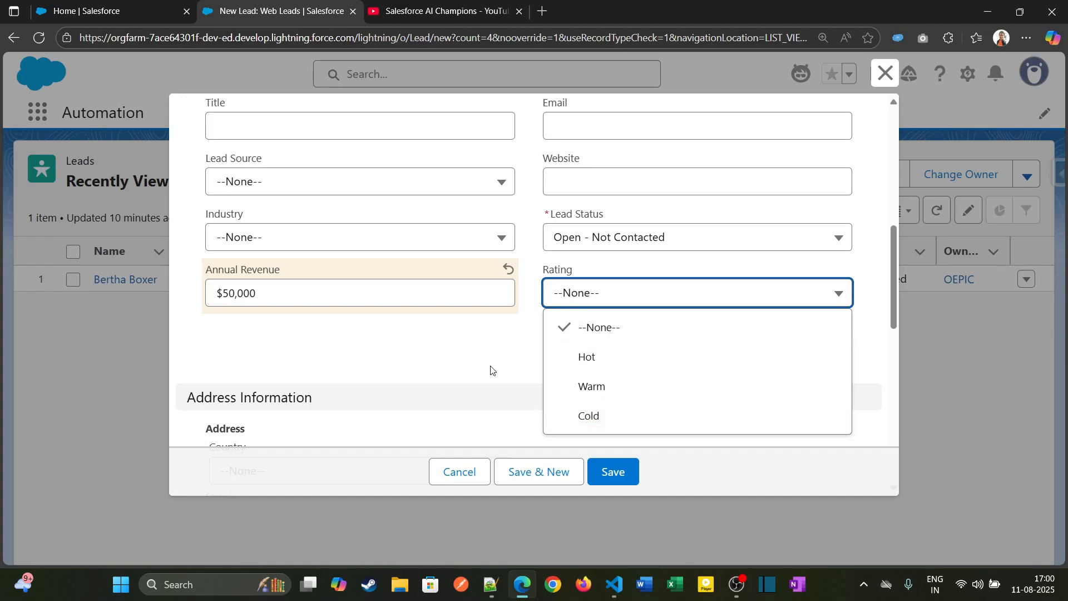
click(463, 368)
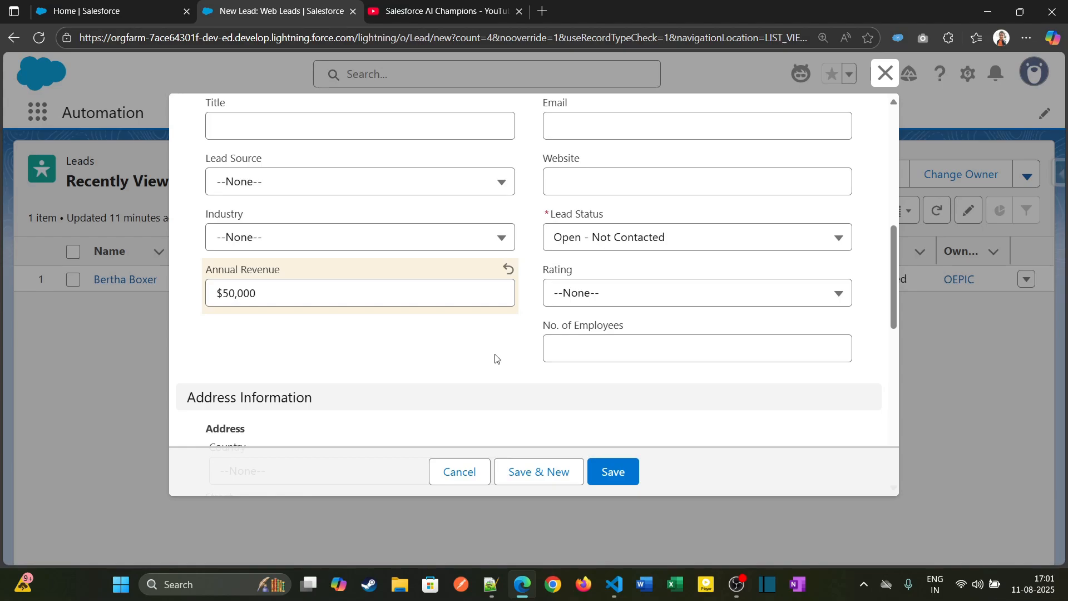
click(461, 473)
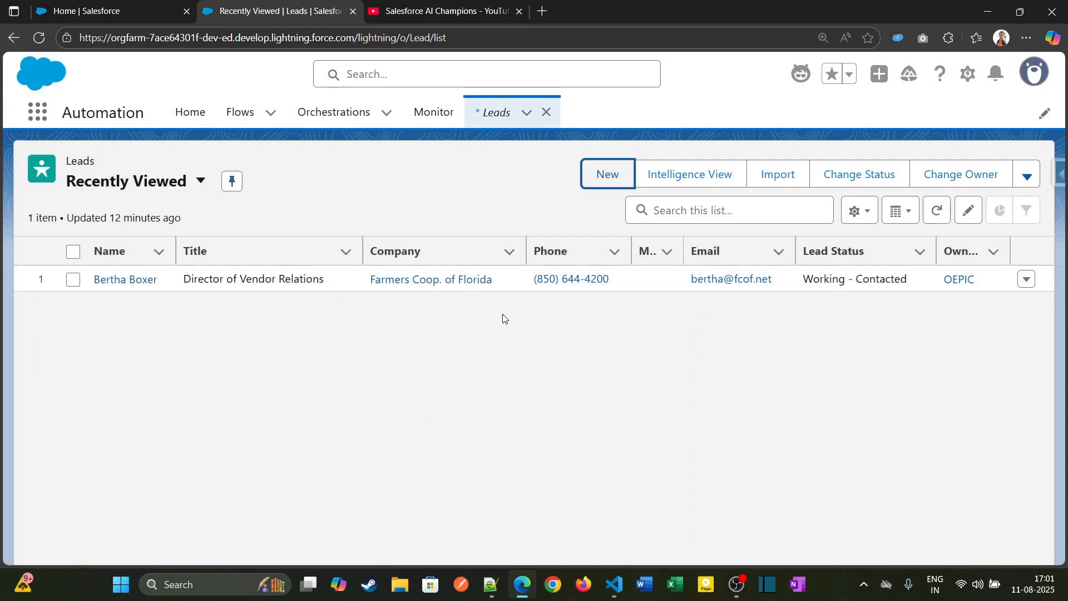
Step: Create a new record-triggered flow from the Automation home page
click(106, 7)
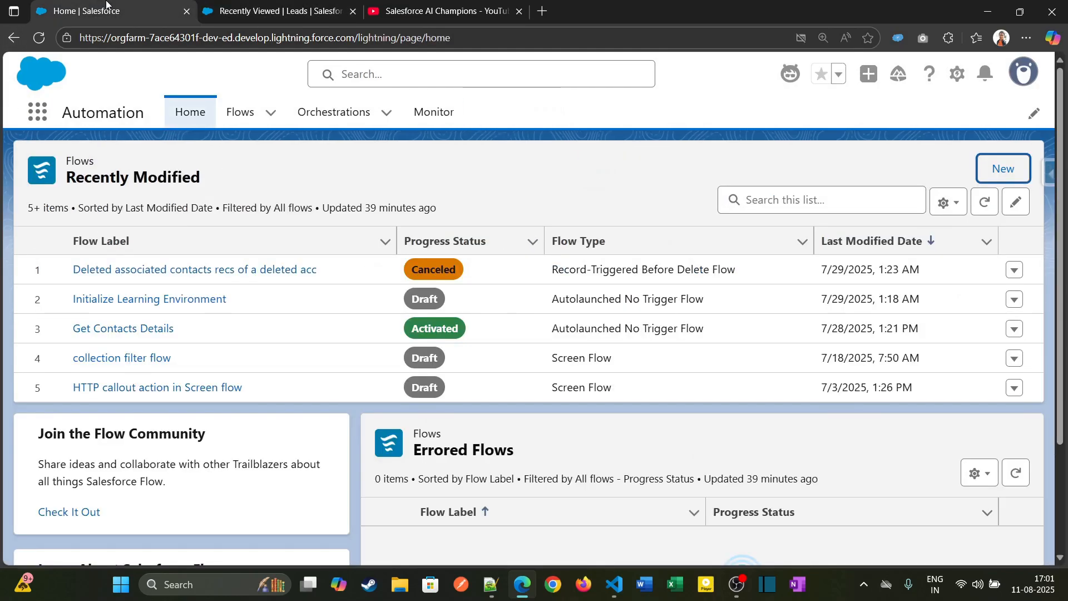
click(1012, 173)
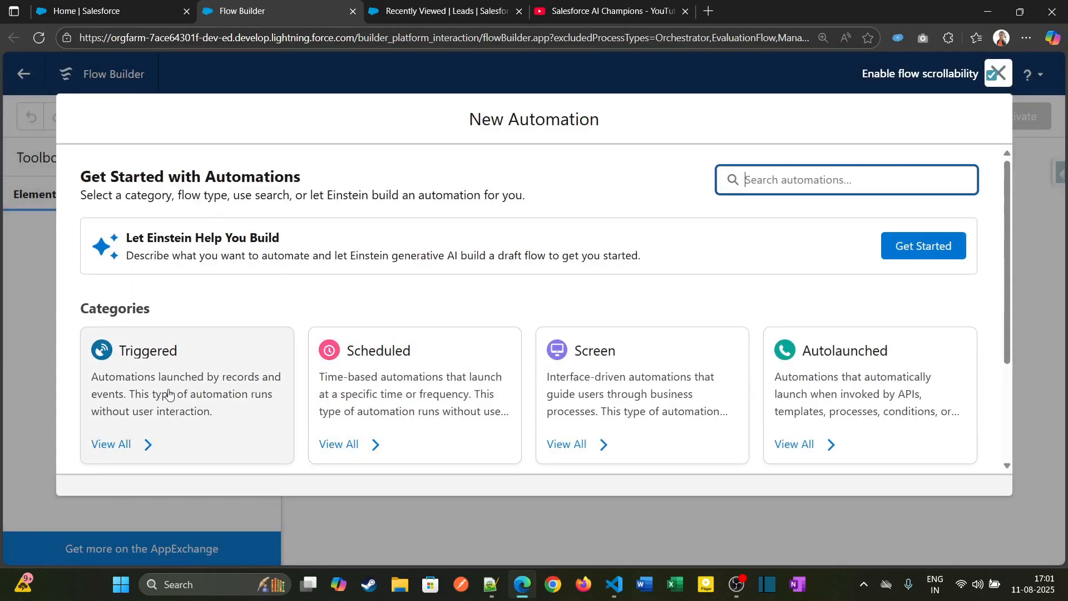
click(179, 388)
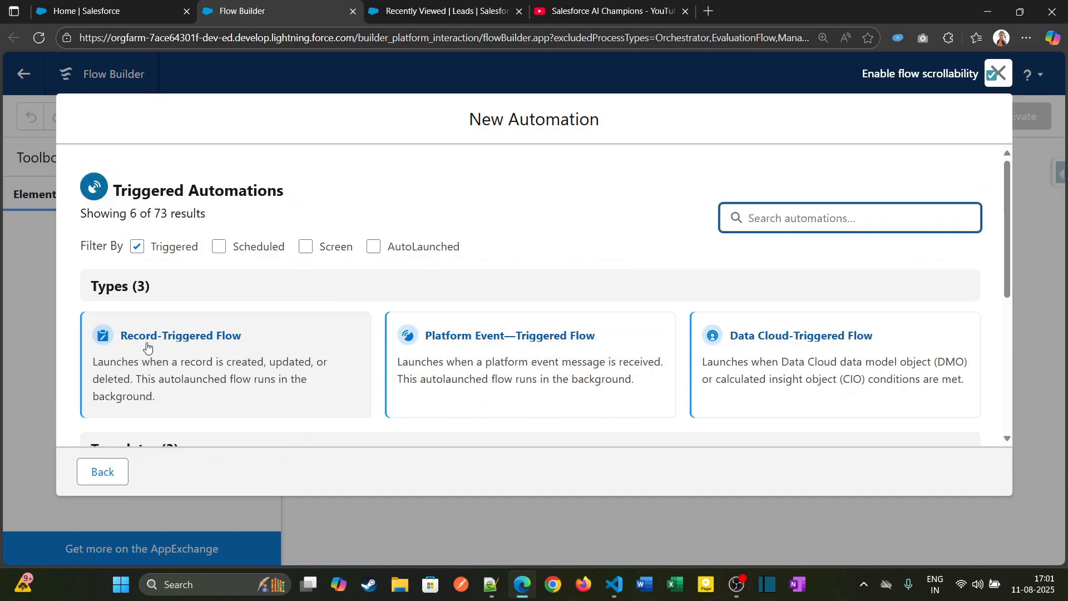
click(193, 348)
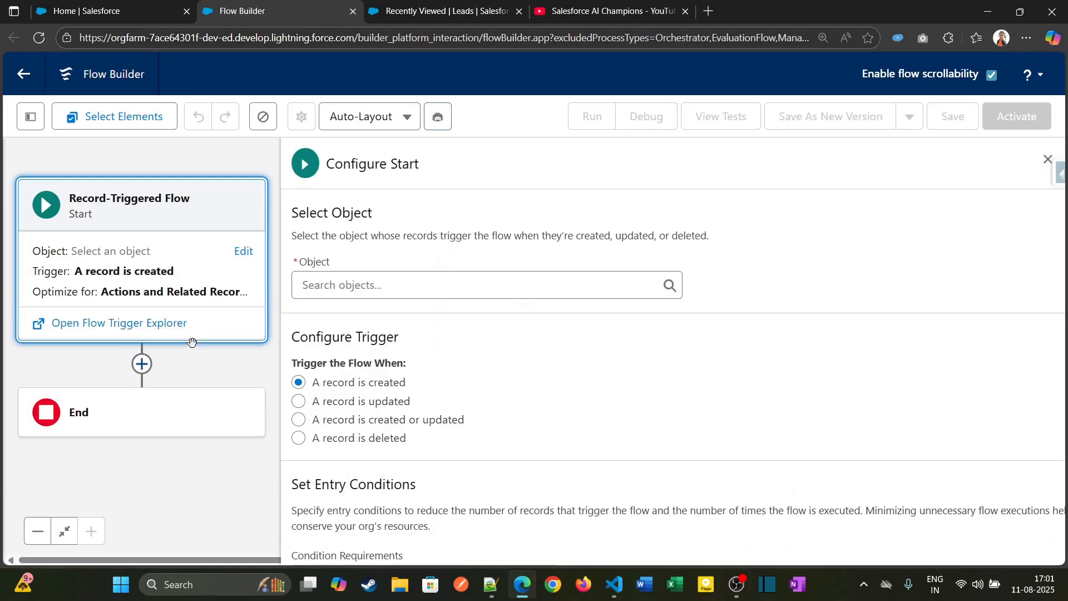
Step: Set the flow's triggering object to Lead
scroll(493, 386, down, 4)
scroll(493, 386, down, 2)
scroll(492, 392, up, 6)
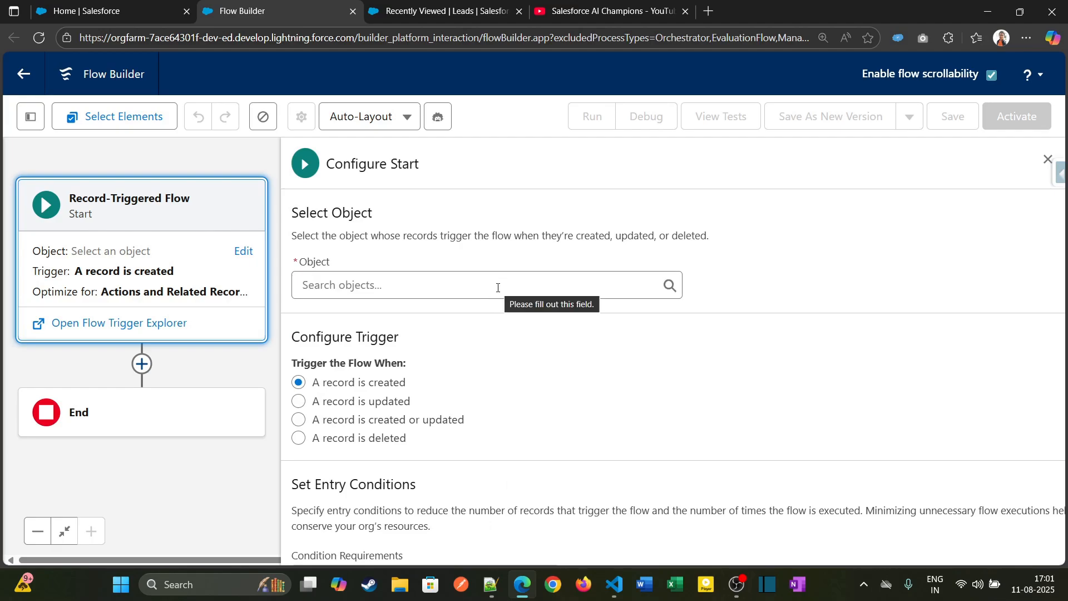
click(551, 294)
text(lead)
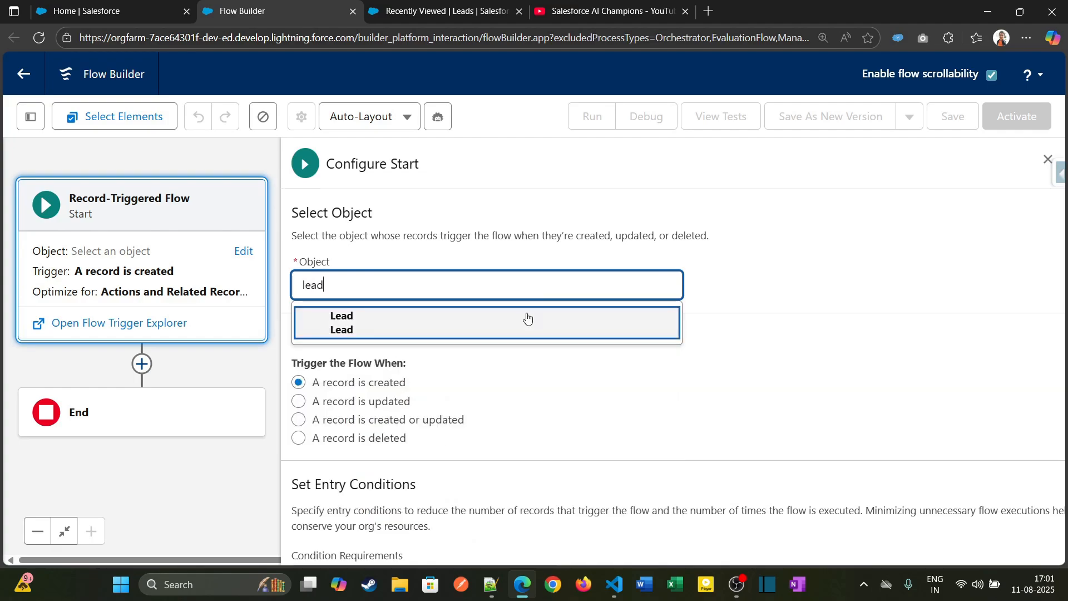
click(528, 319)
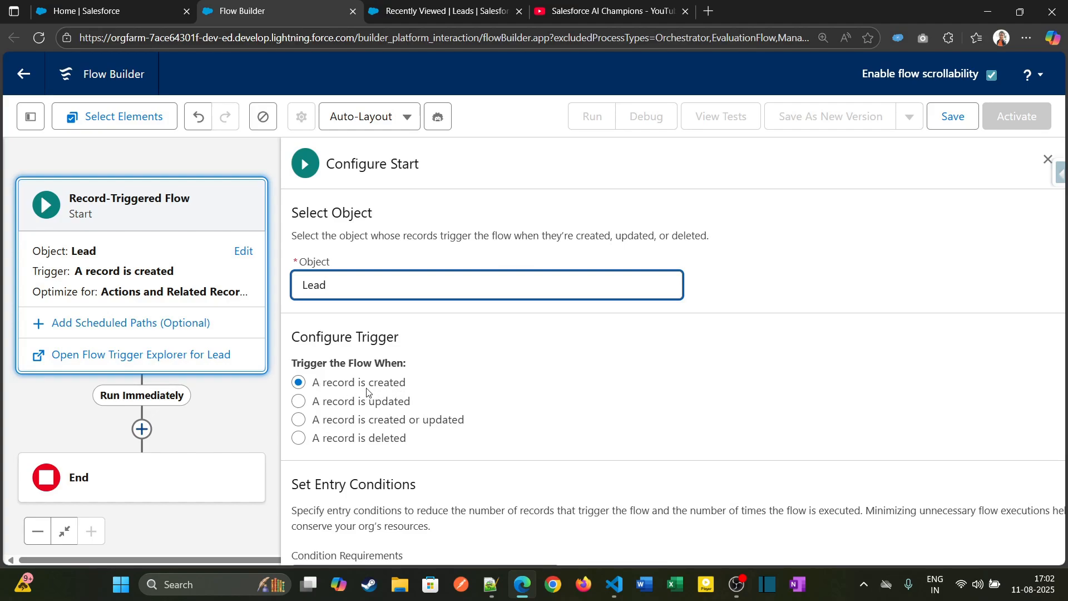
Step: Set the entry conditions to All Conditions Are Met (AND), with Annual Revenue Greater Than 0
scroll(440, 396, down, 4)
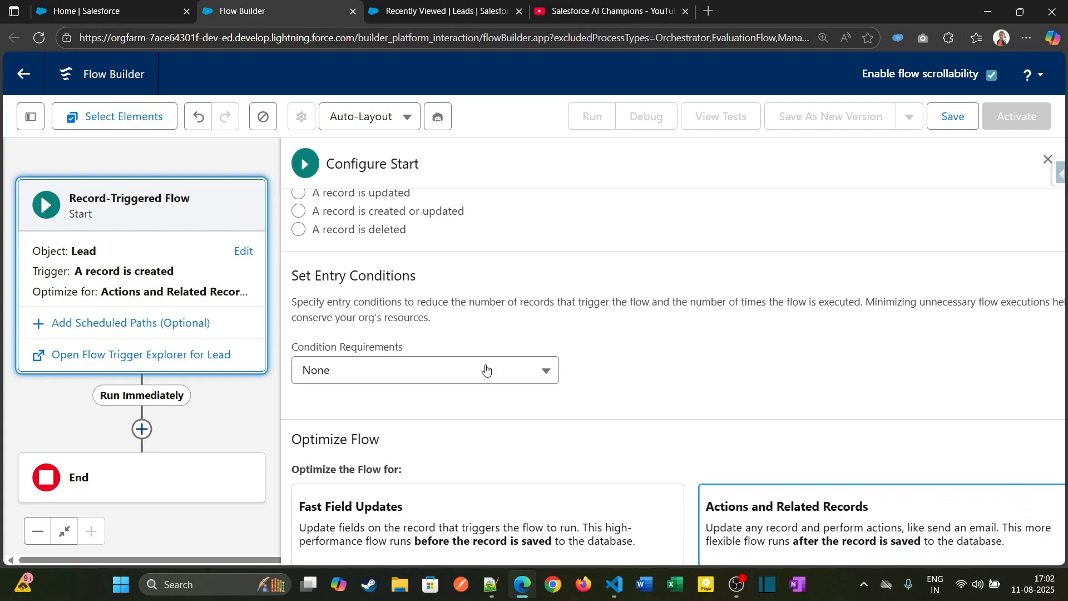
click(486, 370)
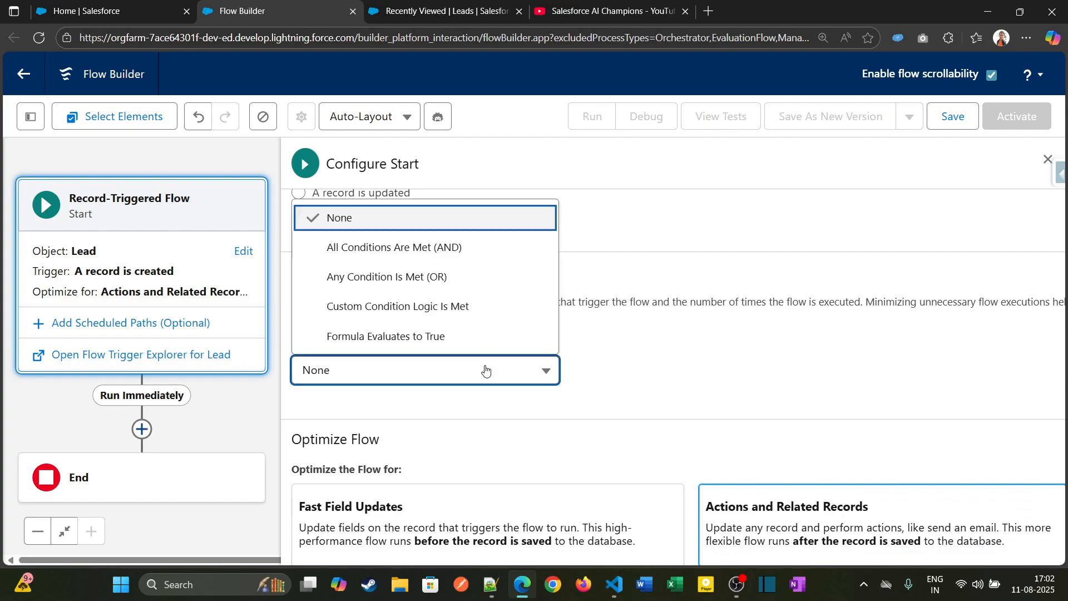
click(493, 258)
click(468, 435)
text(ann)
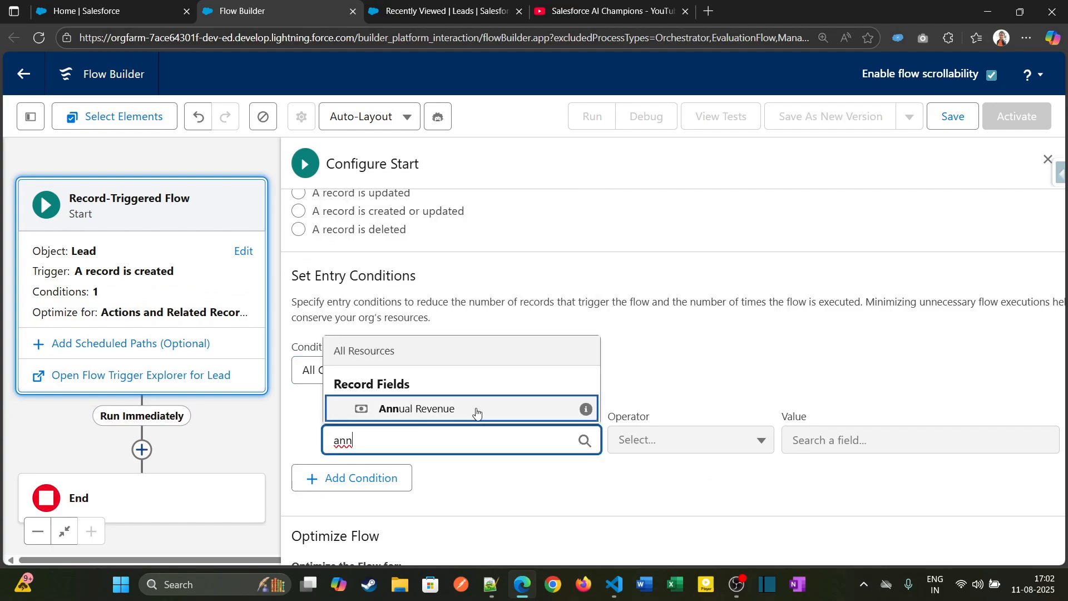
click(477, 410)
click(663, 442)
click(700, 301)
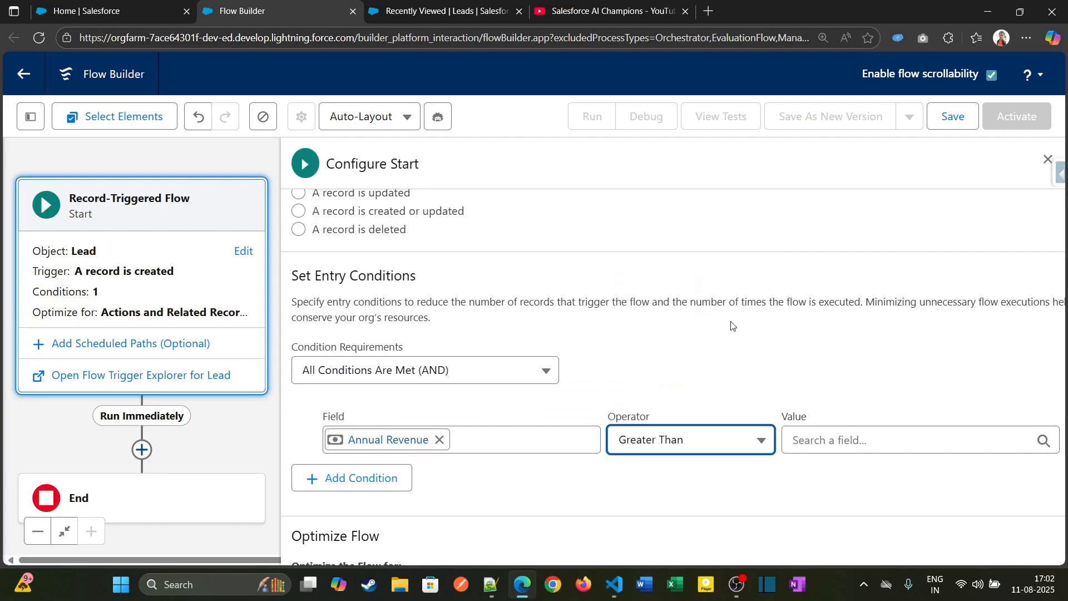
click(860, 446)
text(0)
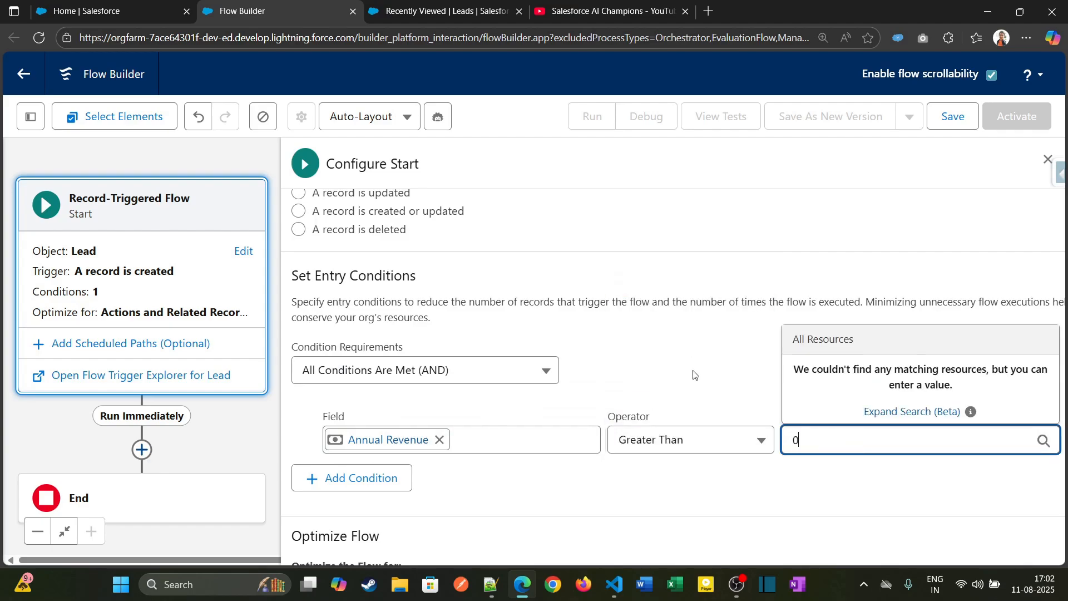
click(696, 374)
Step: Optimize the flow for Fast Field Updates
scroll(556, 423, down, 3)
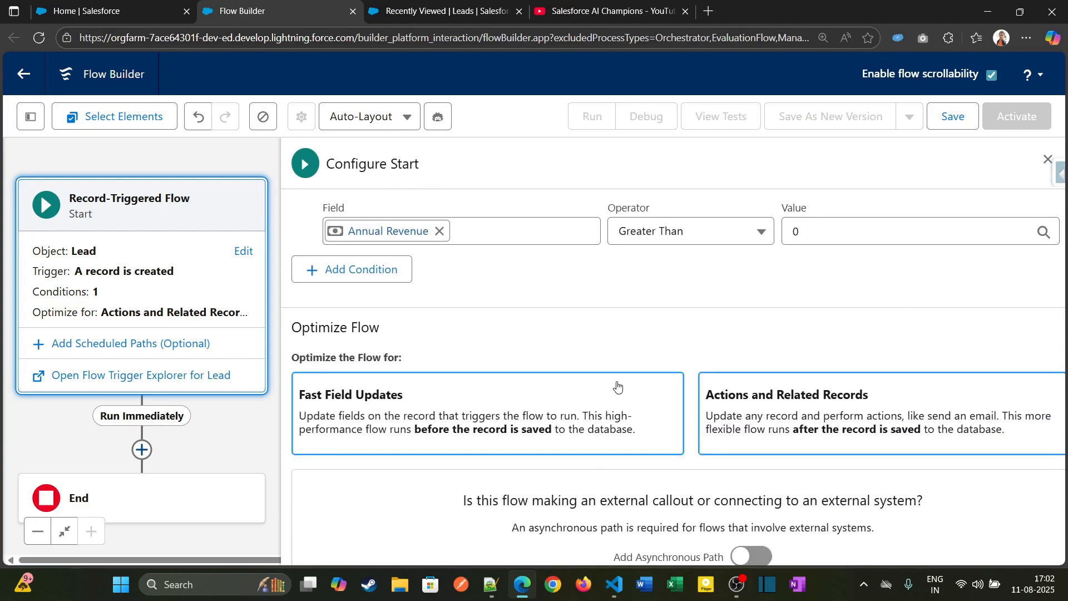
scroll(616, 386, down, 1)
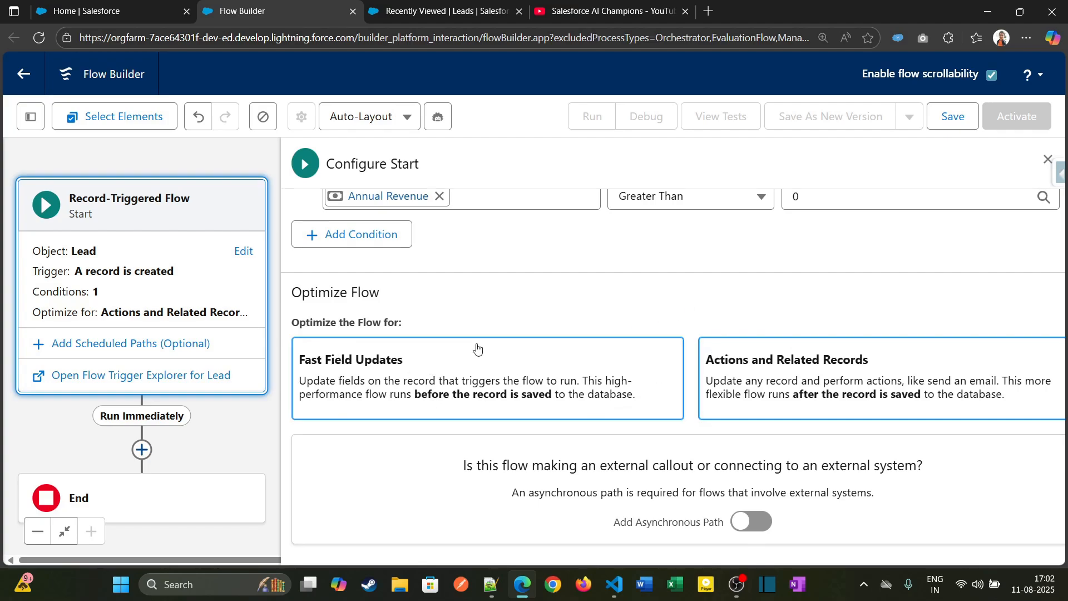
click(449, 376)
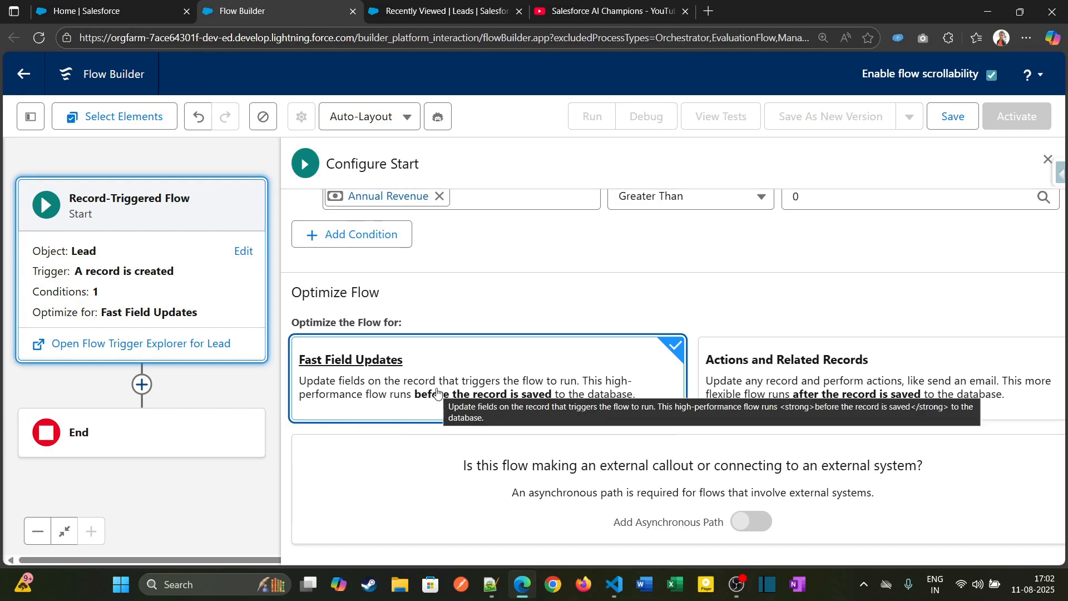
Step: Close the start configuration and add a Decision element directly after the flow's Start element
scroll(588, 328, up, 6)
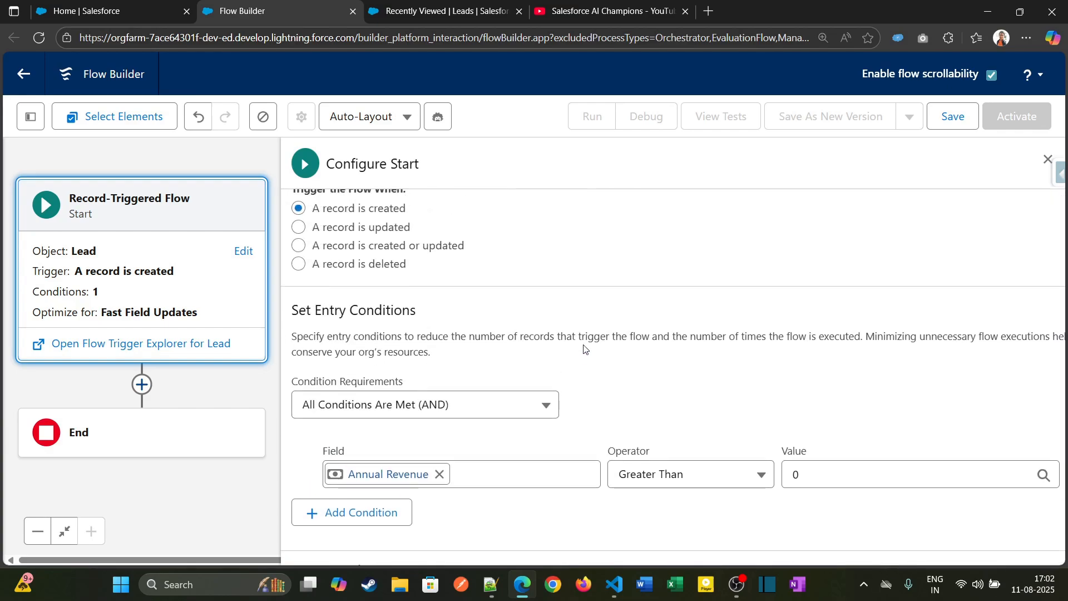
scroll(580, 364, up, 1)
drag(179, 390, 216, 359)
click(195, 345)
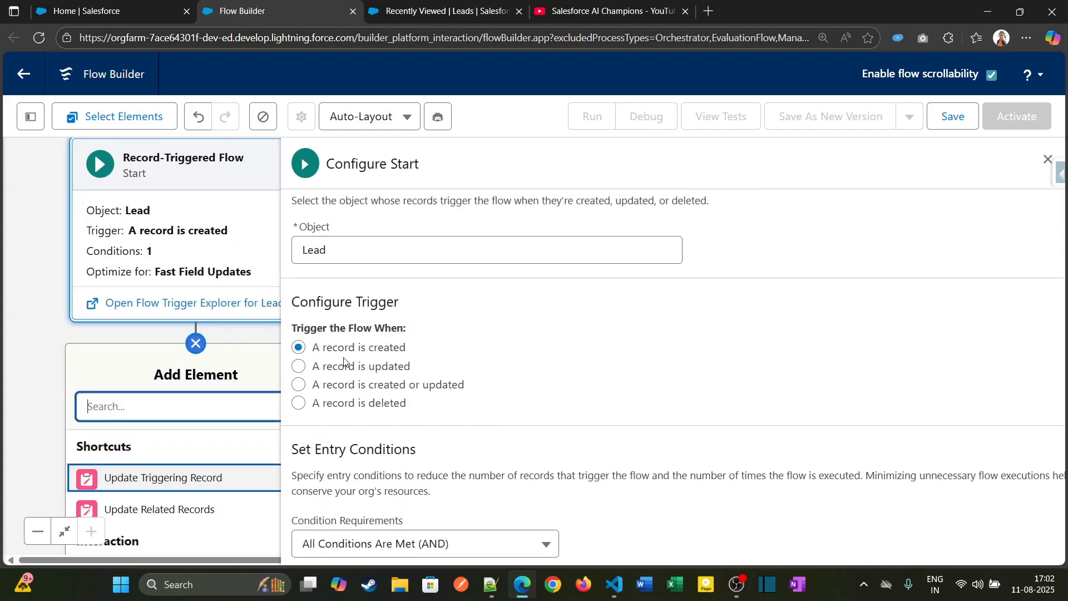
click(1047, 160)
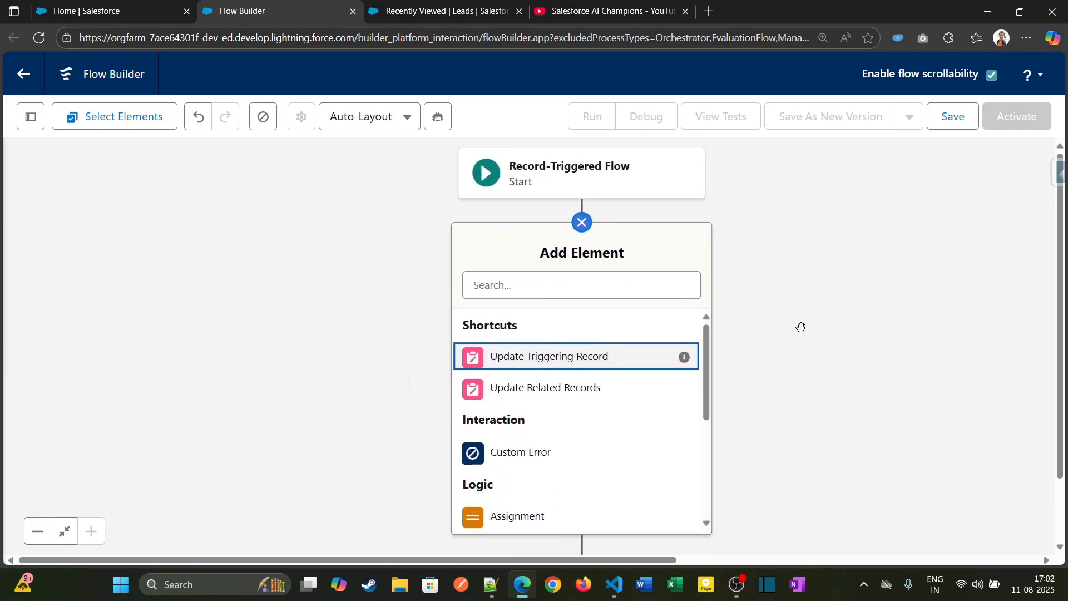
click(616, 188)
text(d)
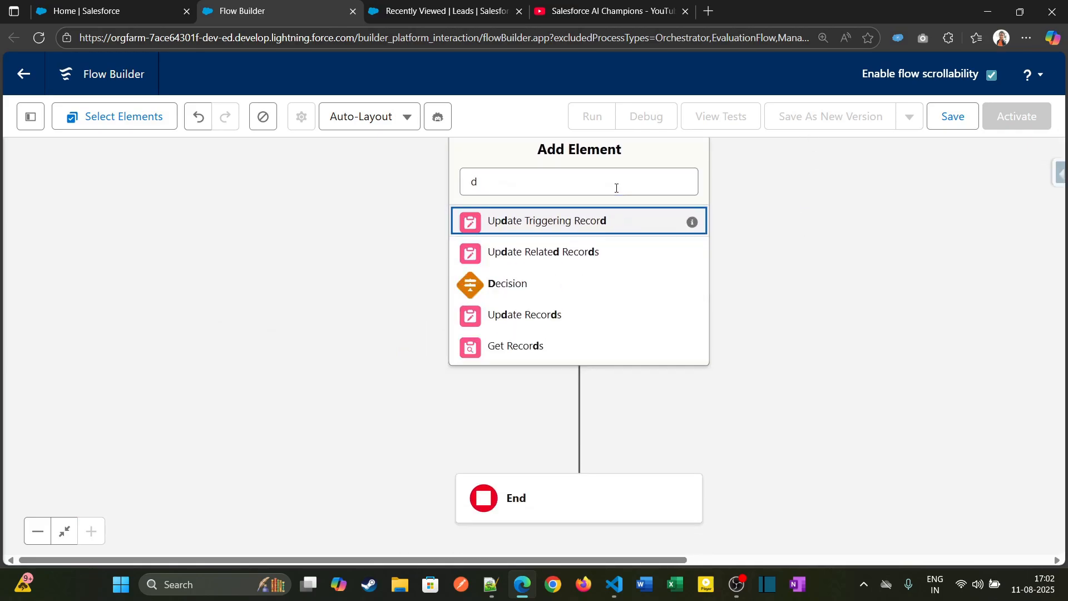
click(616, 280)
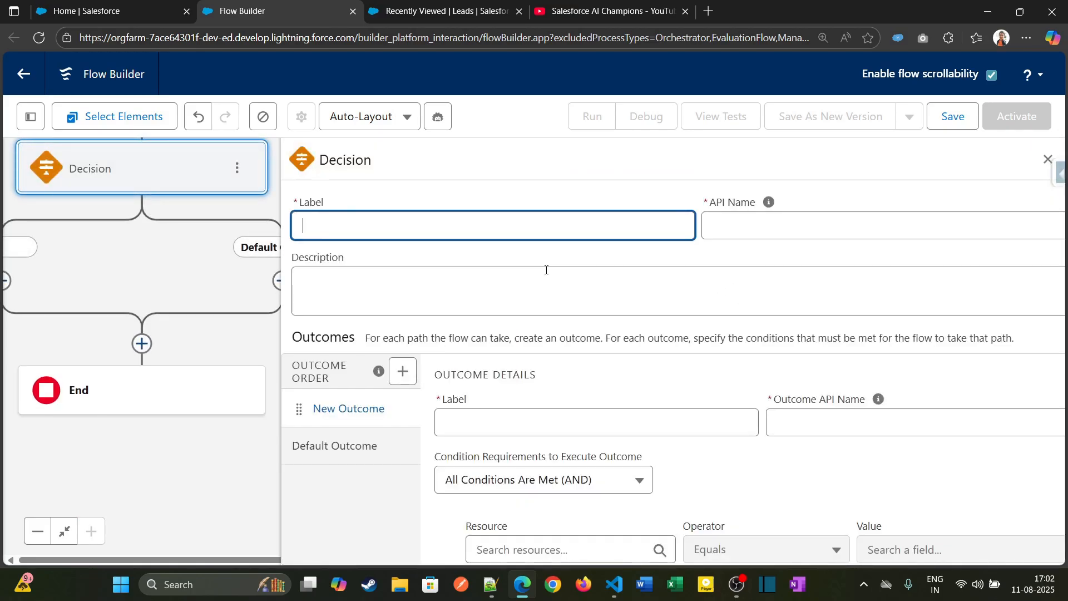
Step: Label the decision "Lead annual revenue check" and let its API name fill in from the label
text(Lead annual revenue check)
click(768, 202)
scroll(570, 396, down, 1)
scroll(570, 396, up, 1)
Step: Label the decision's first outcome "annual revenue greater than 50000", with the matching outcome API name
click(506, 422)
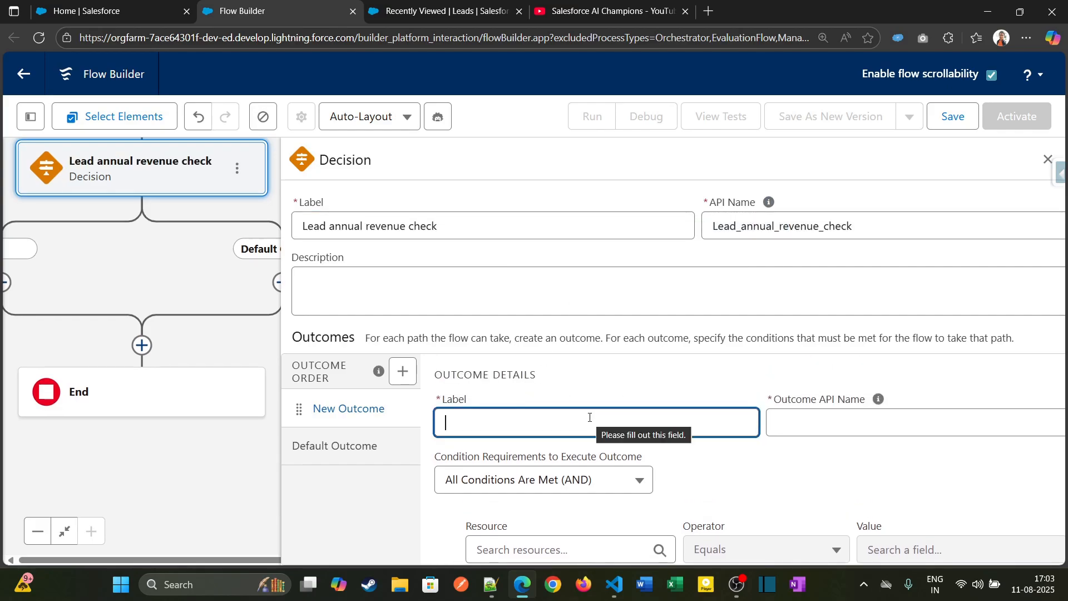
text(annual revenue greater than 50000)
key(Tab)
scroll(535, 499, down, 1)
scroll(507, 438, up, 1)
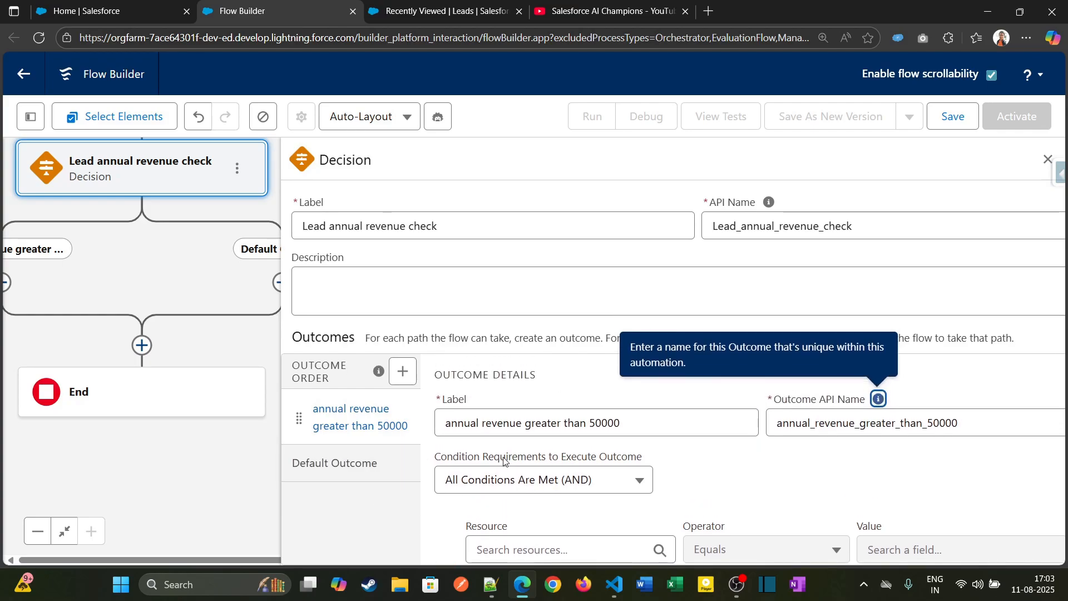
Step: Set the first outcome's condition resource to the triggering Lead's Annual Revenue field
scroll(557, 500, down, 1)
click(578, 498)
scroll(543, 506, down, 4)
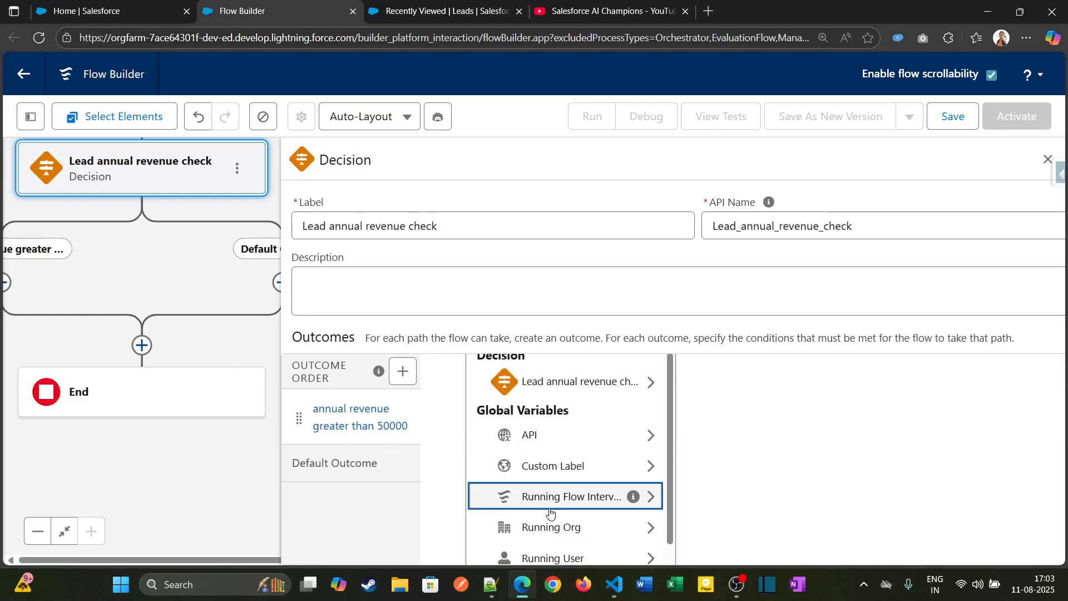
scroll(556, 534, down, 1)
scroll(598, 495, up, 1)
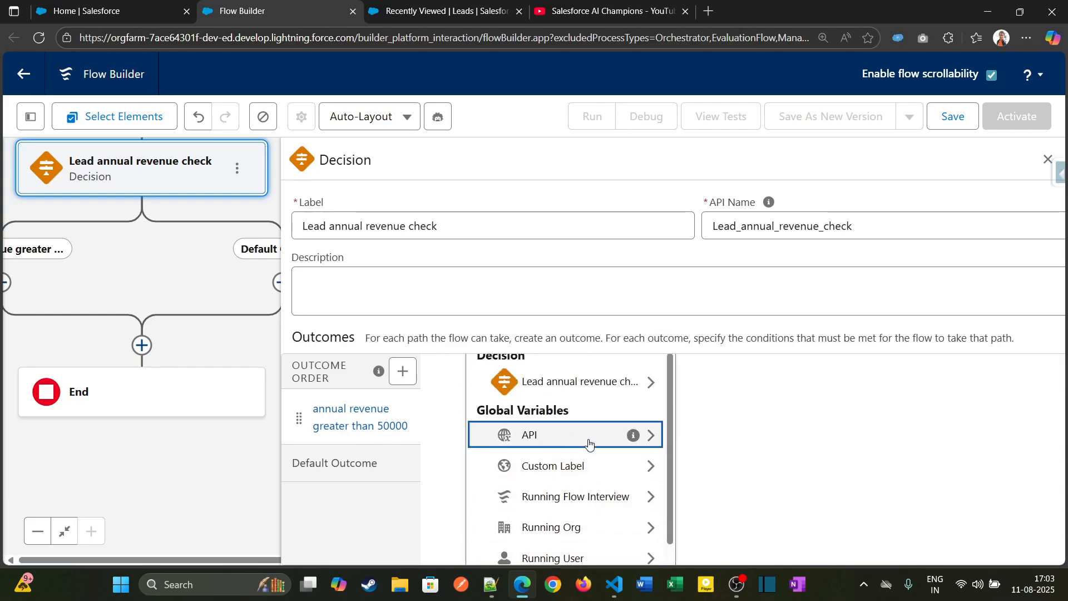
text(re)
scroll(581, 489, down, 1)
scroll(578, 499, down, 1)
click(590, 494)
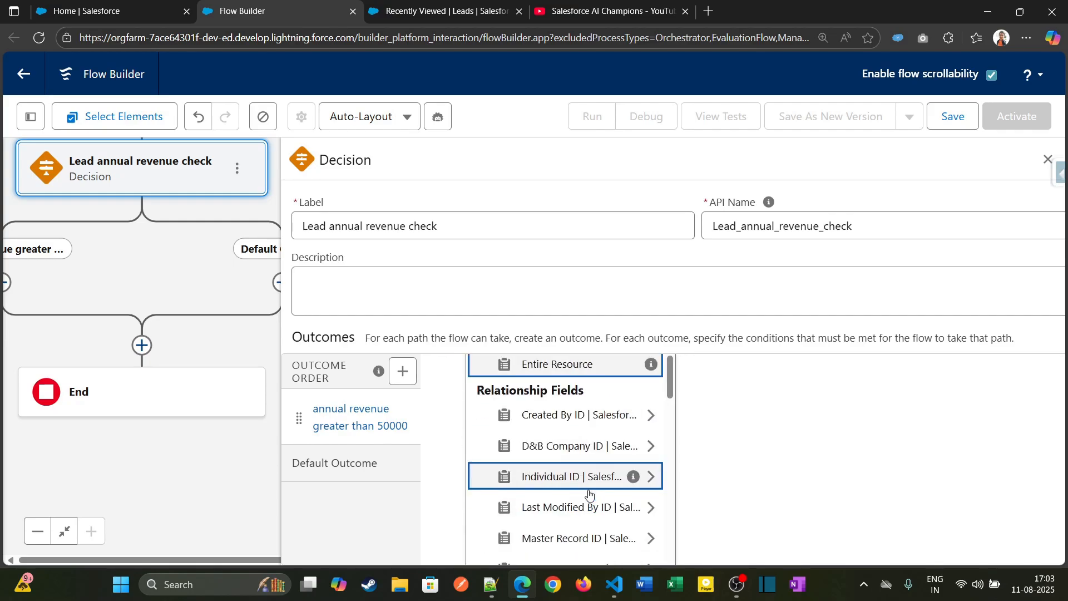
scroll(581, 472, up, 1)
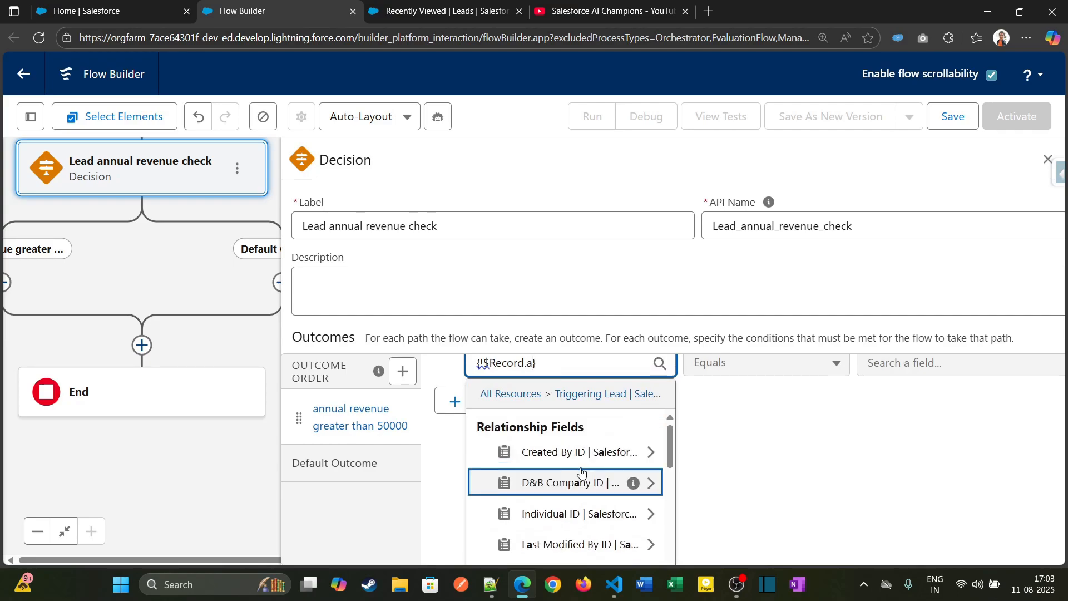
text(ann)
click(573, 511)
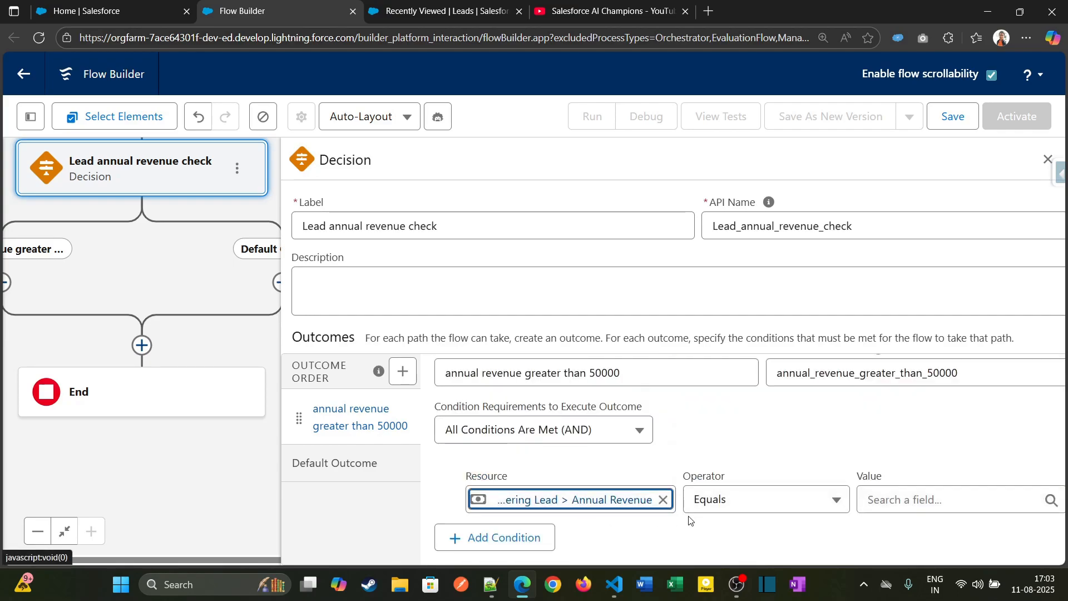
Step: Complete the condition with the operator Greater Than or Equal and the value 50000
click(768, 505)
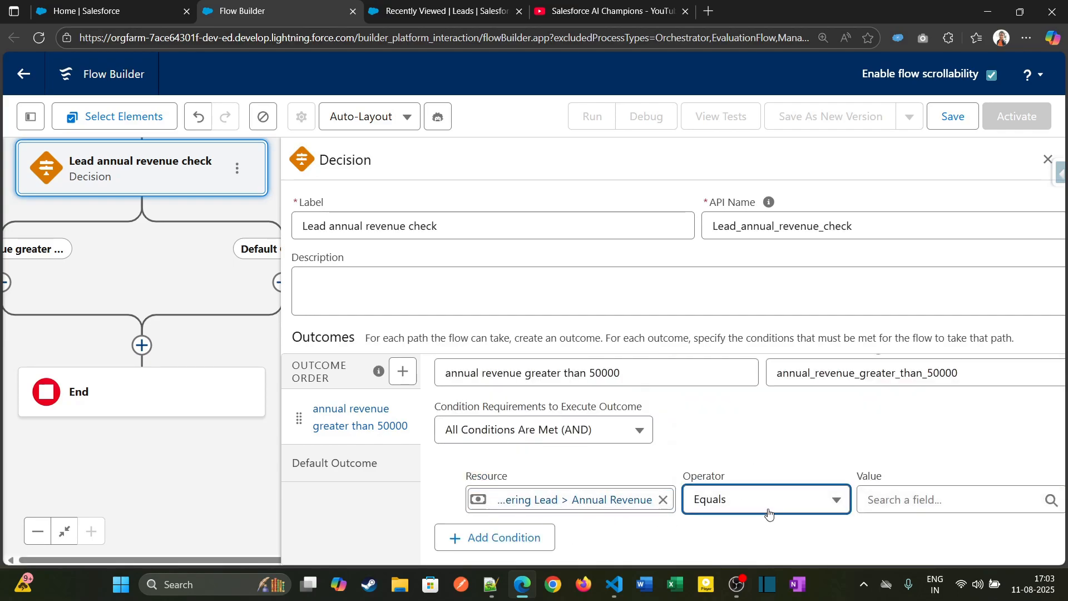
click(784, 466)
click(895, 498)
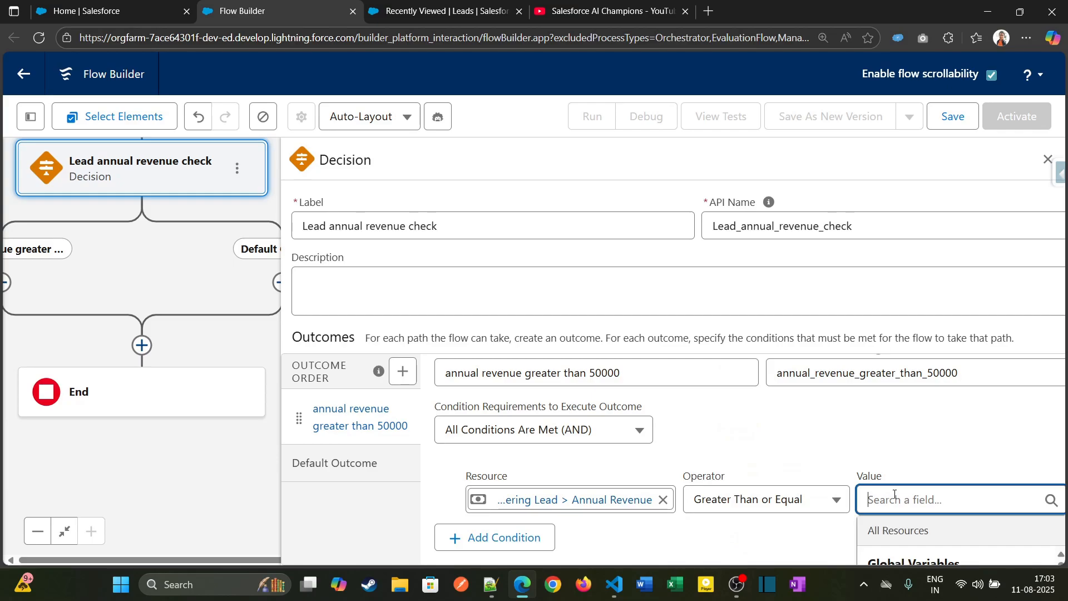
text(50000)
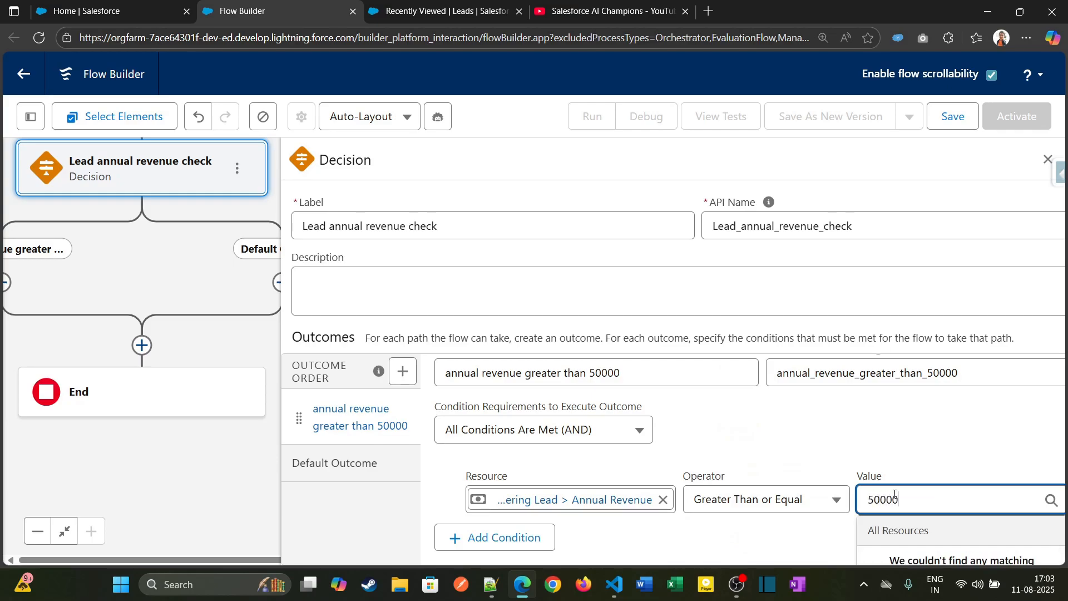
click(851, 433)
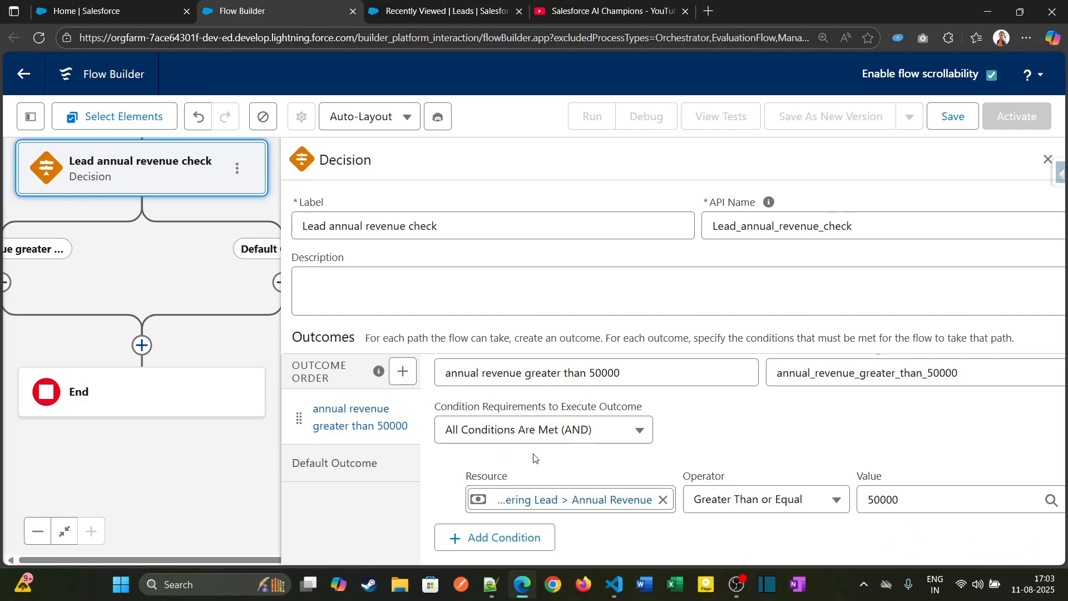
Step: Relabel the decision's default outcome "annual revenue is less than 50000"
click(355, 468)
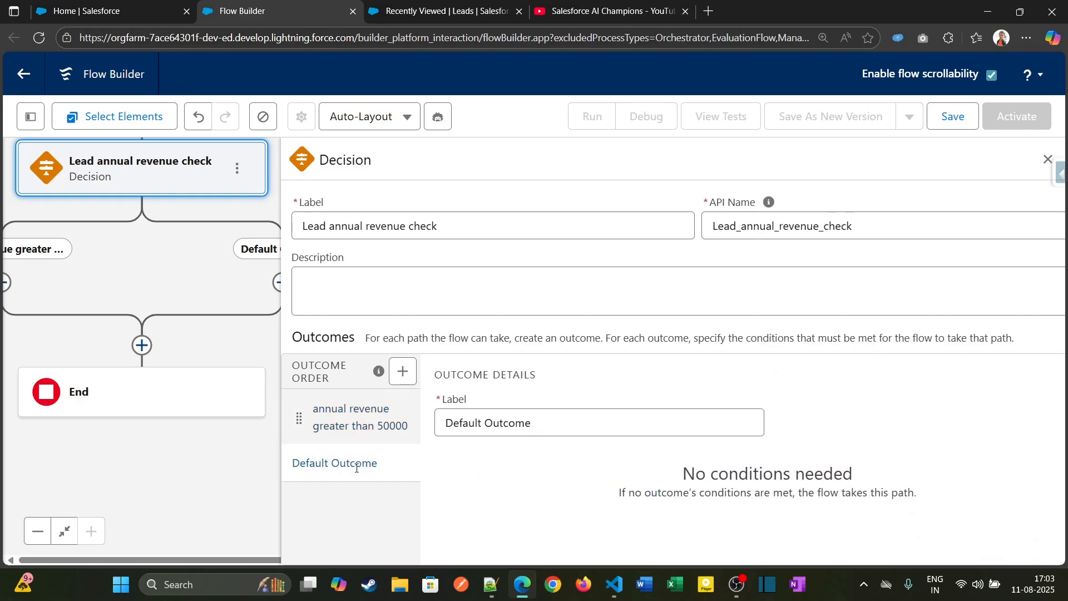
triple_click(575, 420)
text(annual)
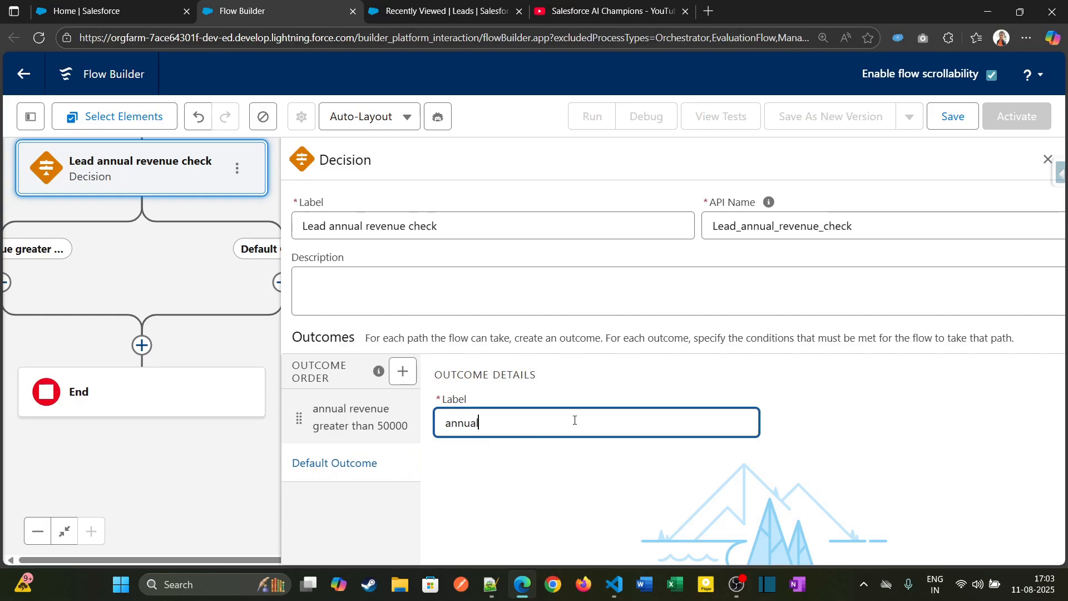
text( revenue is less tha)
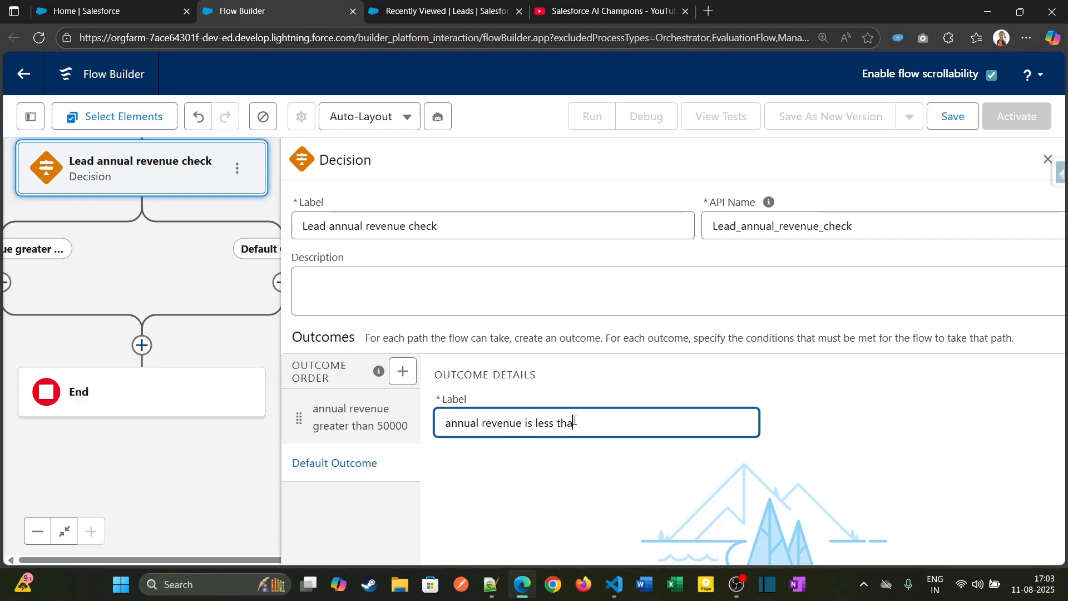
text(n 50000)
Step: Review the first outcome's condition and the decision's two branches on the flow canvas
click(356, 417)
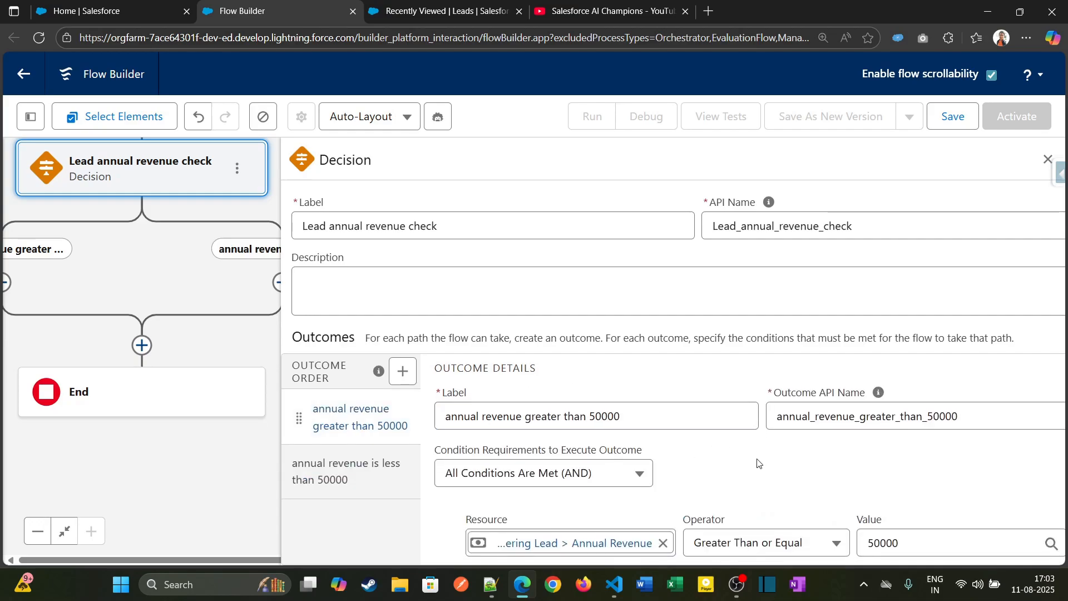
scroll(759, 460, down, 1)
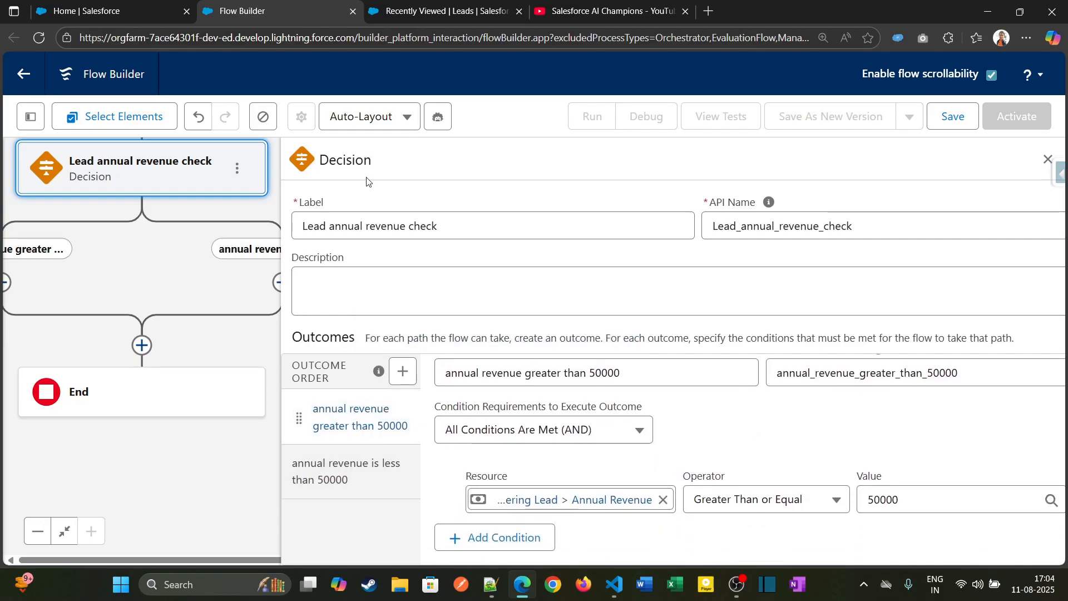
drag(142, 278, 237, 311)
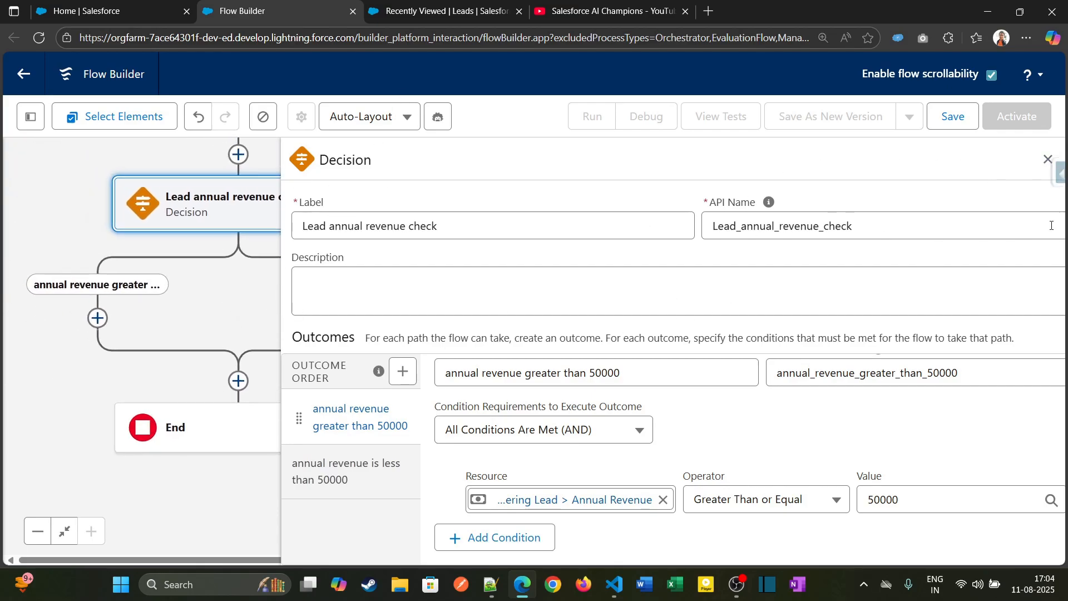
click(1048, 159)
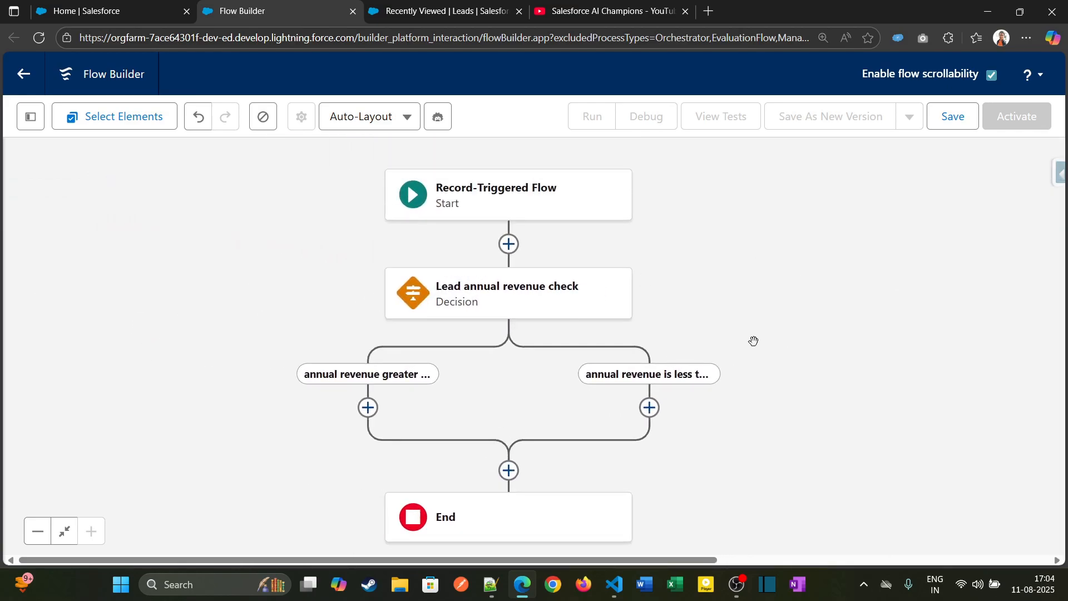
drag(755, 336, 756, 273)
drag(780, 237, 770, 286)
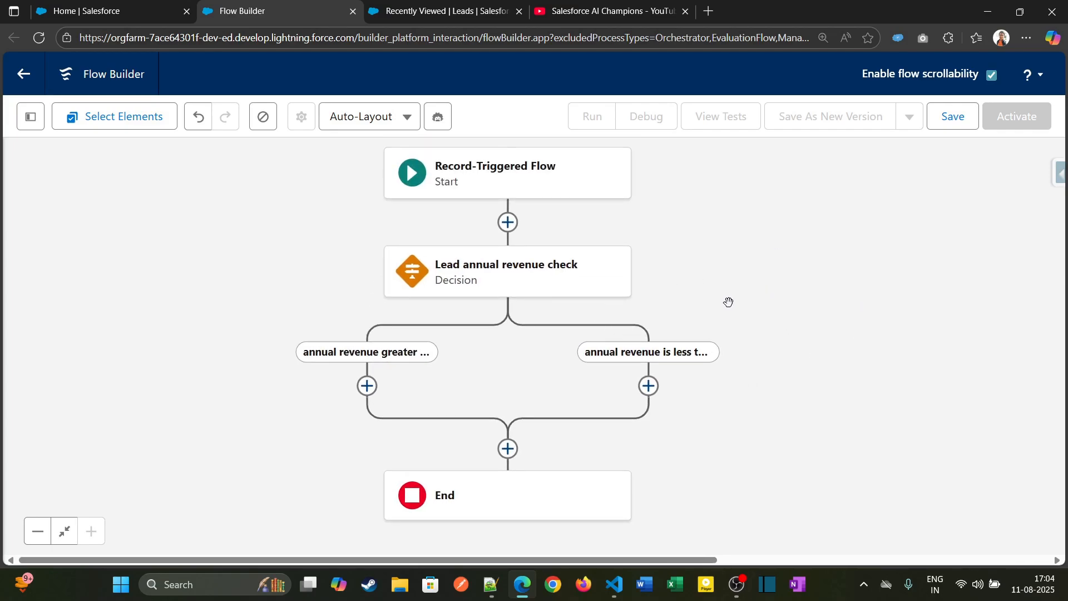
click(521, 284)
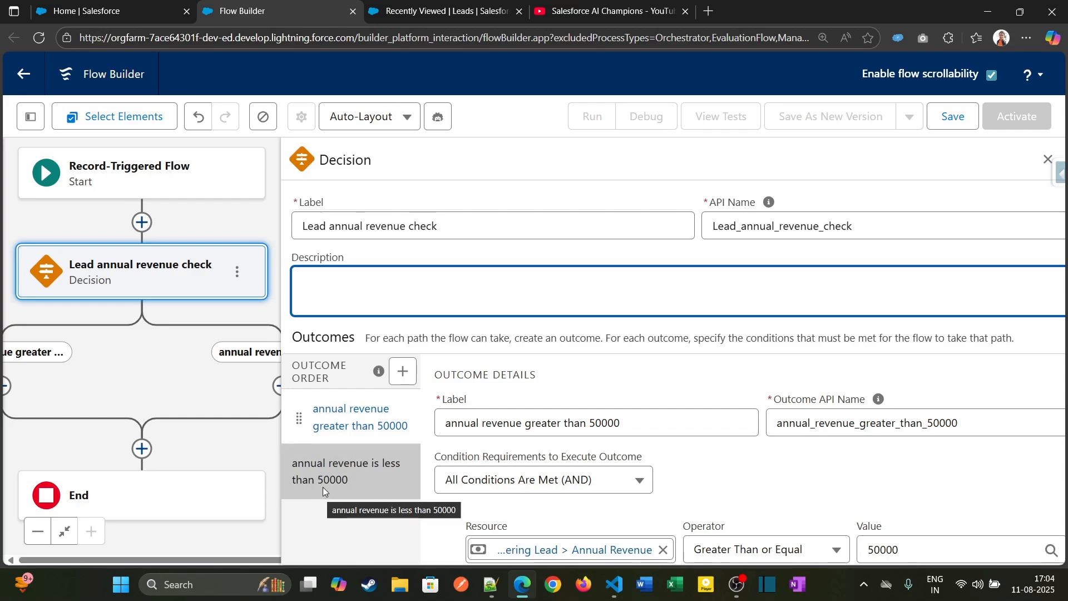
Step: Add an Update Triggering Record element on the greater-than-50000 branch, labelled "update lead rating to hot", and let its API name fill in
drag(86, 390, 183, 341)
click(100, 338)
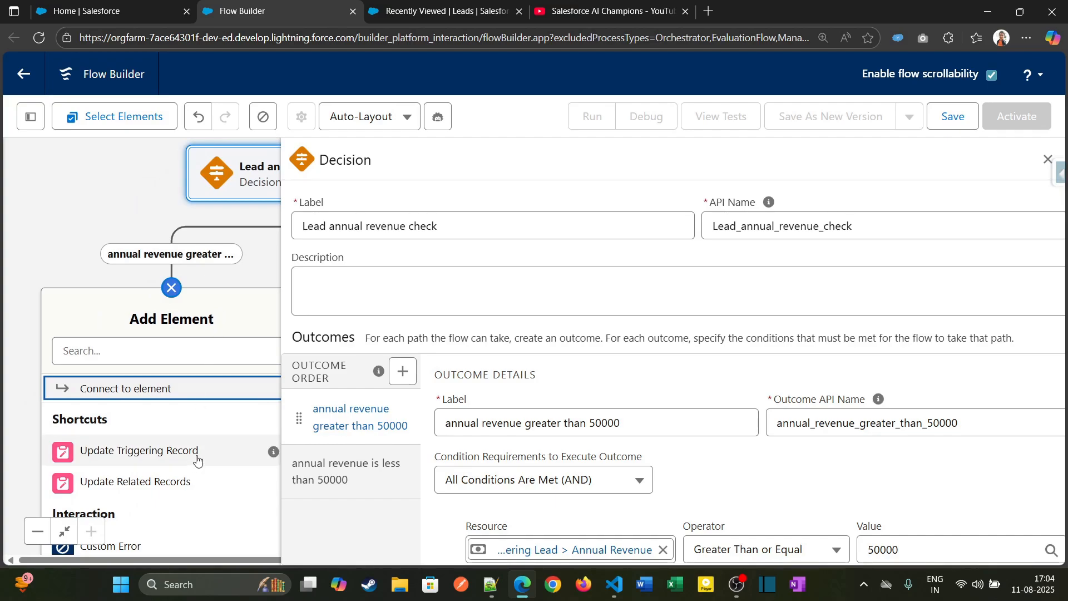
click(139, 451)
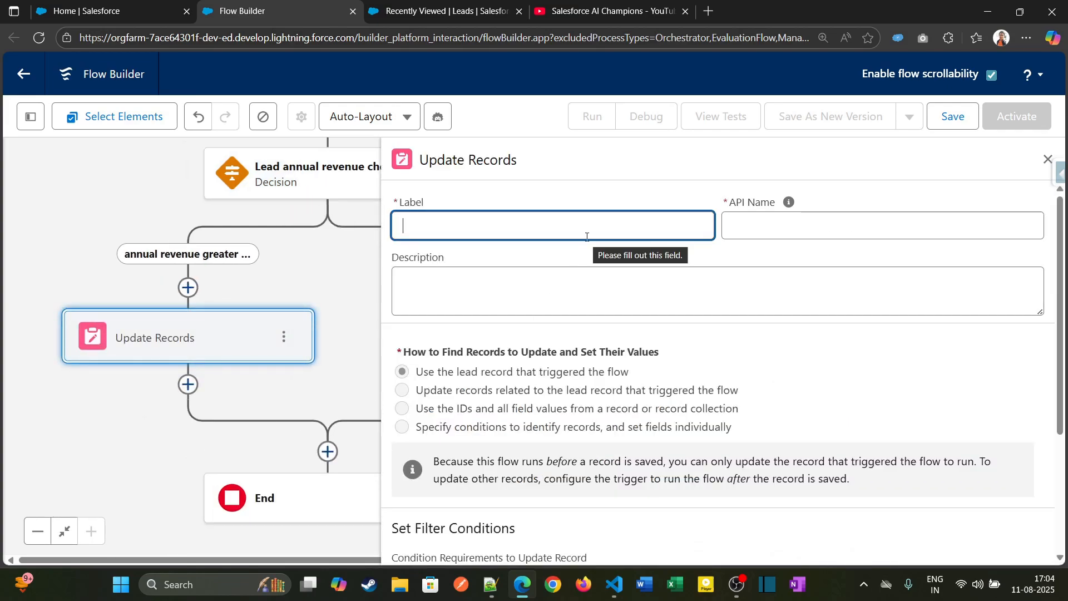
text(update lead rating t)
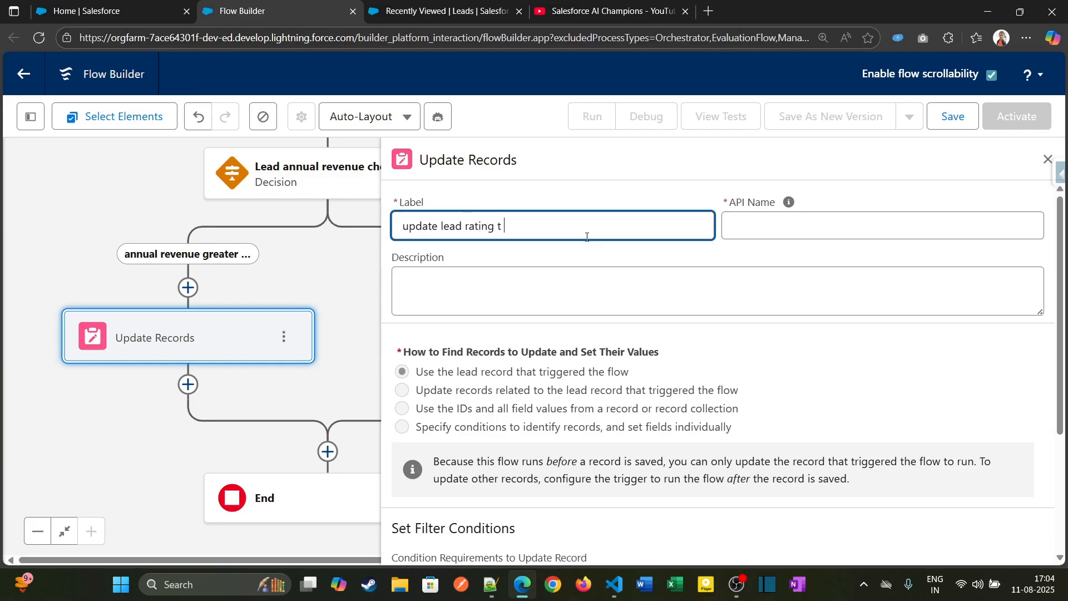
text(o hot)
key(Tab)
Step: Have this element set the triggering lead's Rating field to Hot
scroll(425, 418, down, 1)
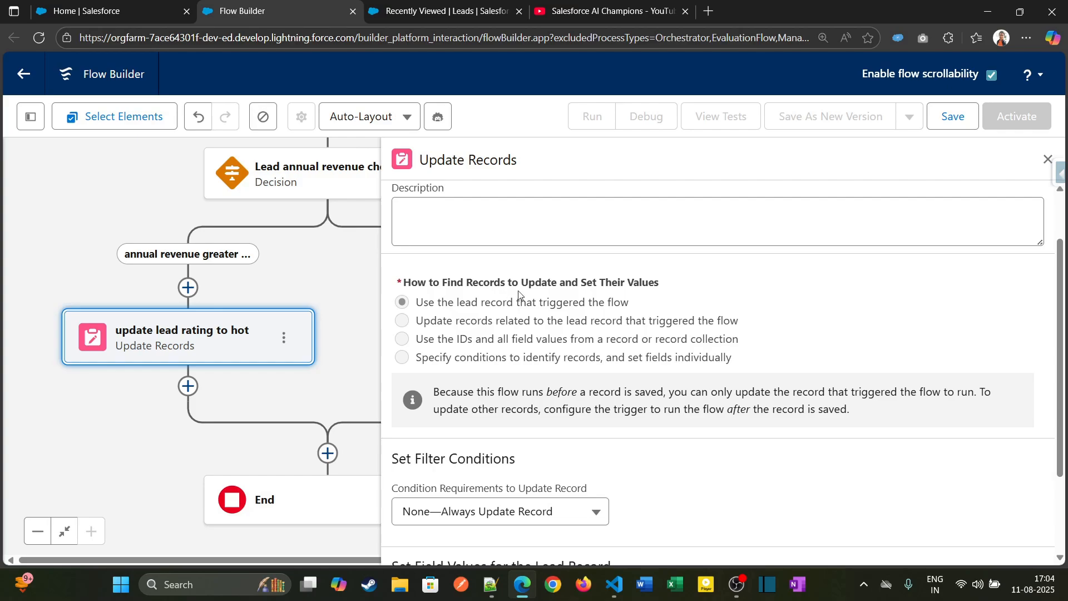
drag(417, 303, 629, 313)
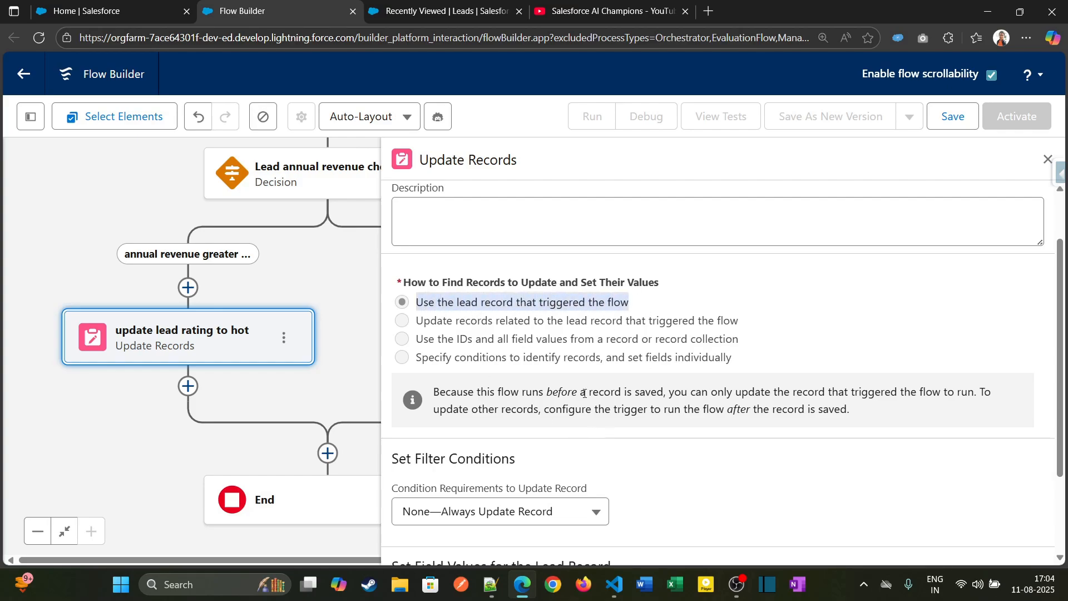
scroll(591, 399, down, 1)
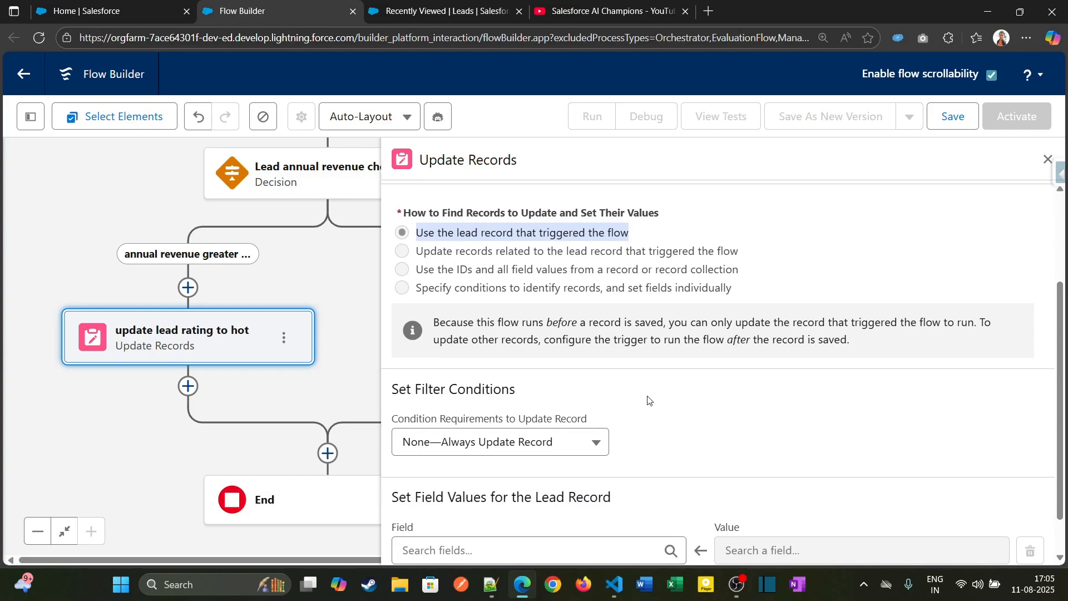
scroll(712, 406, down, 1)
scroll(690, 411, up, 1)
scroll(688, 411, down, 1)
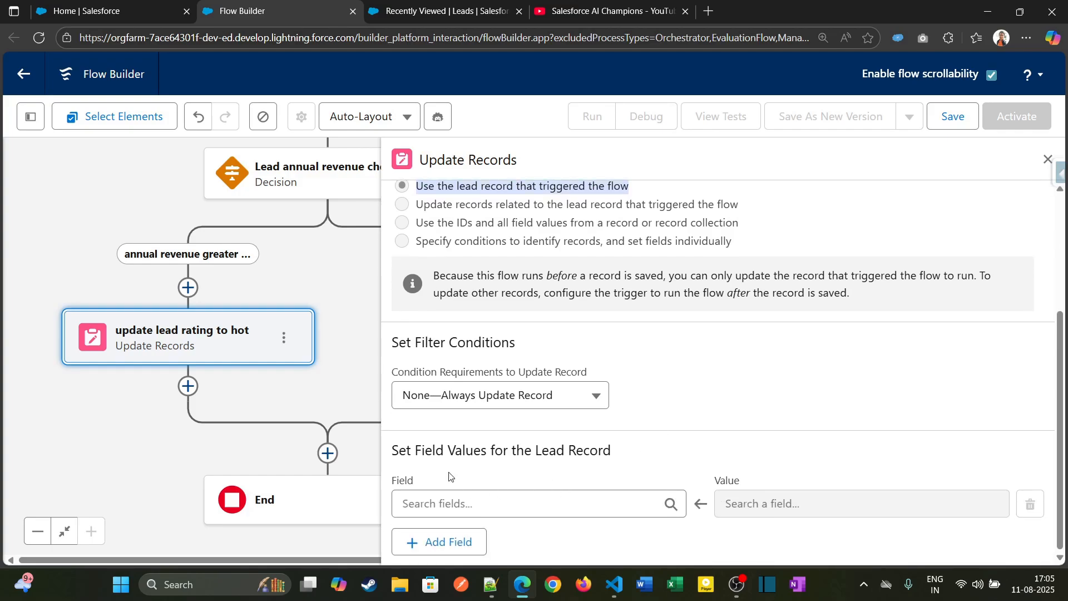
click(536, 505)
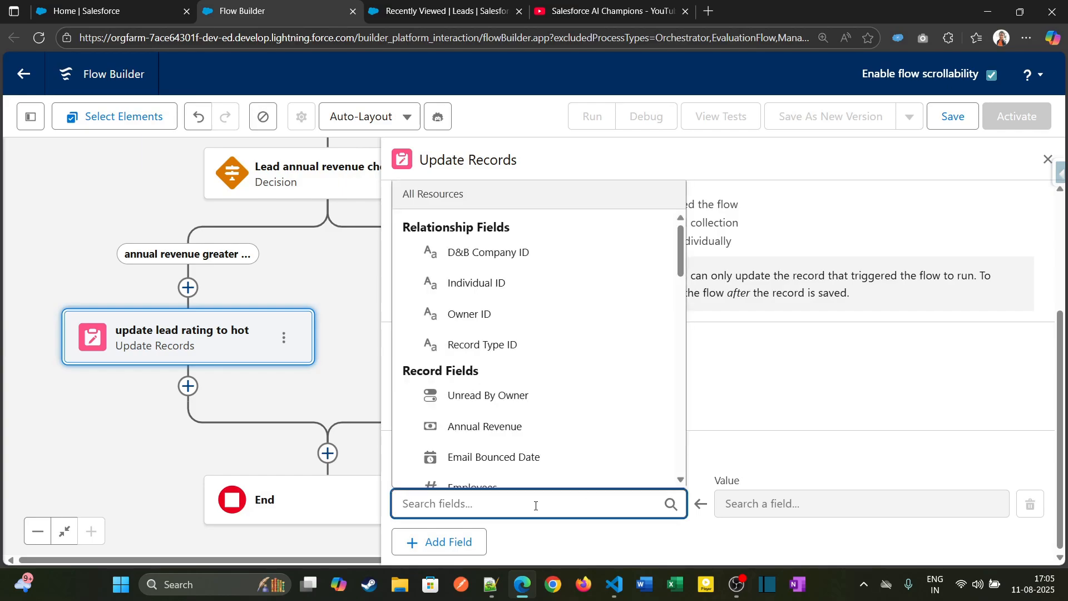
text(ra)
click(531, 443)
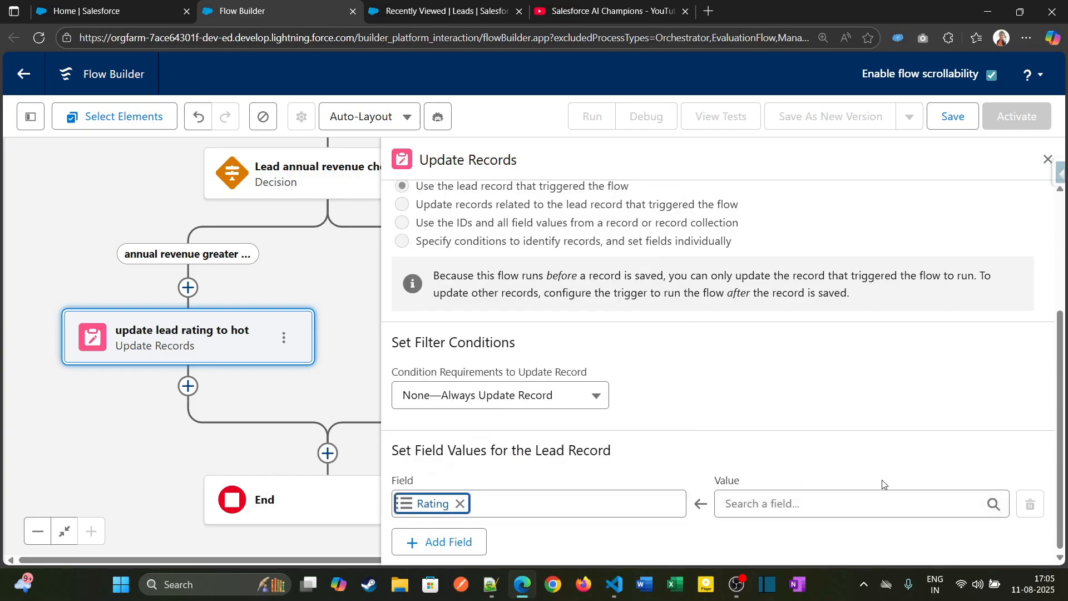
click(832, 501)
click(845, 223)
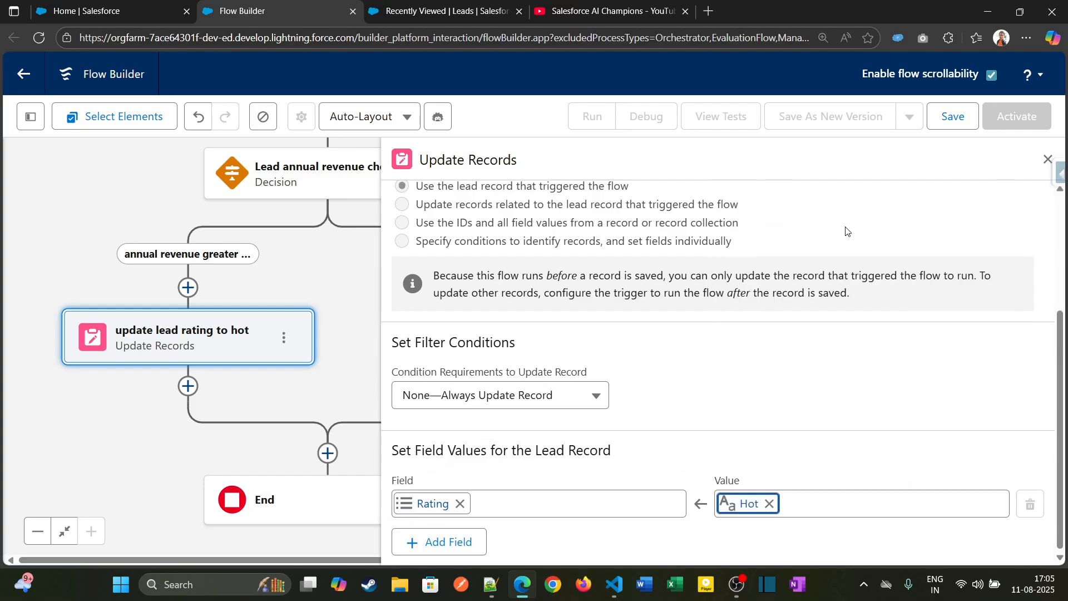
Step: Add an Update Triggering Record element on the less-than-50000 branch, labelled "update rating to cool", and let its API name fill in
drag(332, 286, 244, 296)
drag(300, 327, 253, 325)
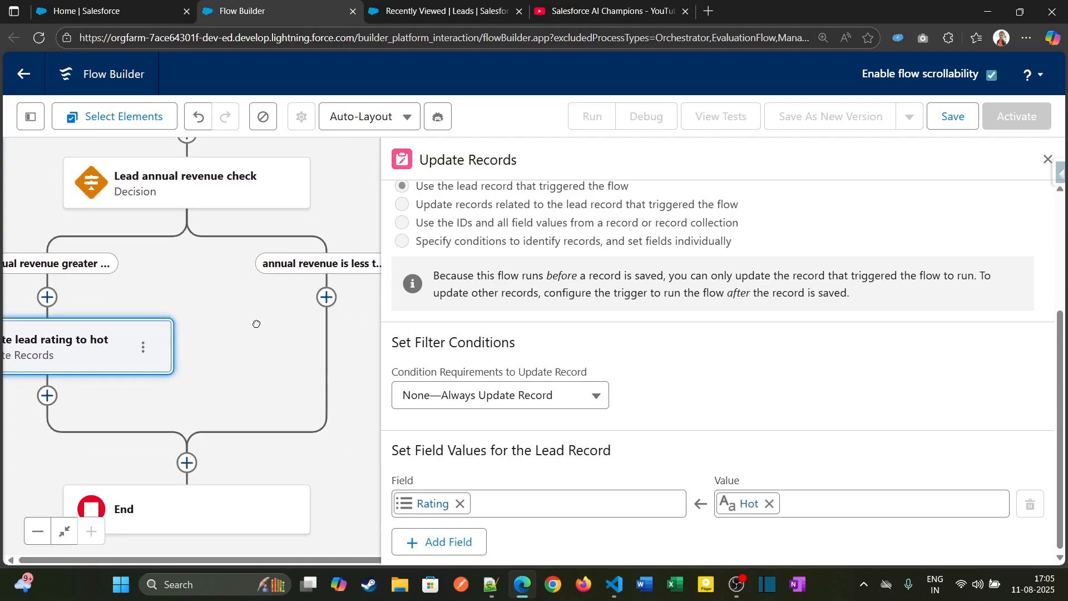
click(327, 298)
click(318, 459)
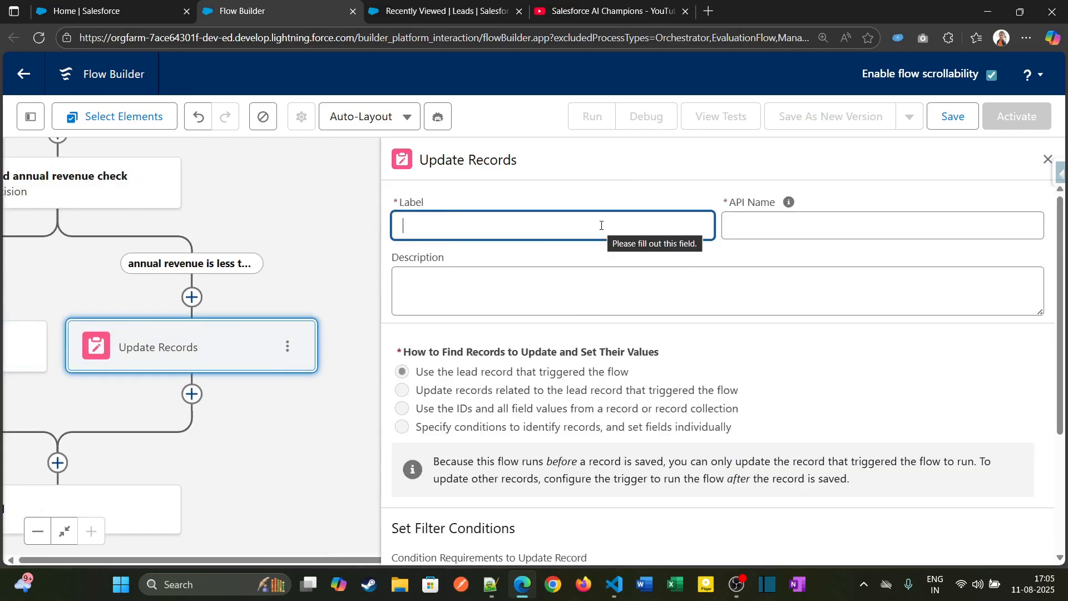
text(update rating to cooll)
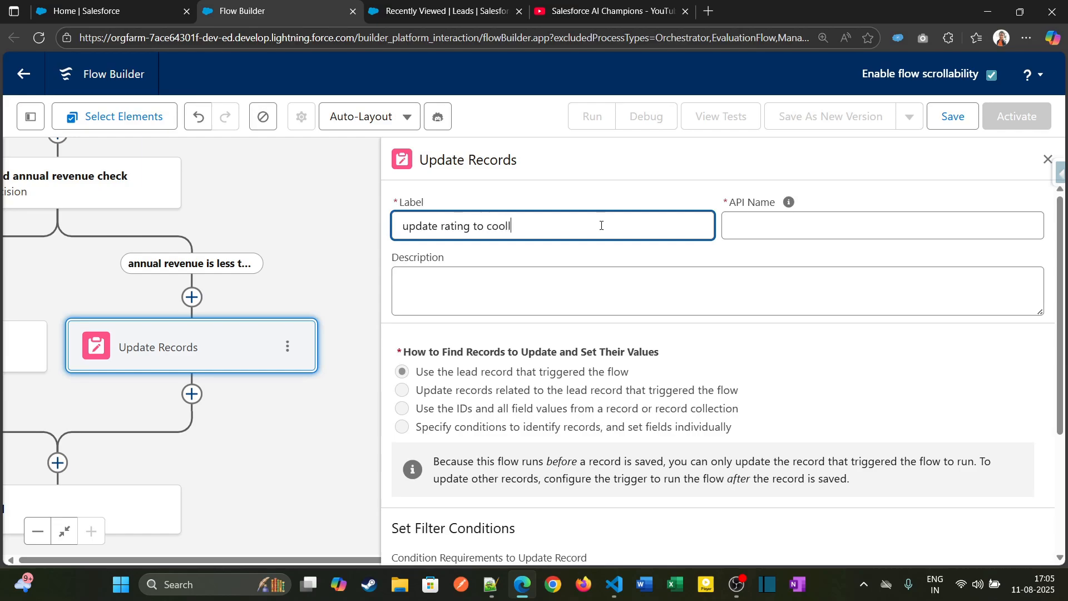
key(BackSpace)
key(Tab)
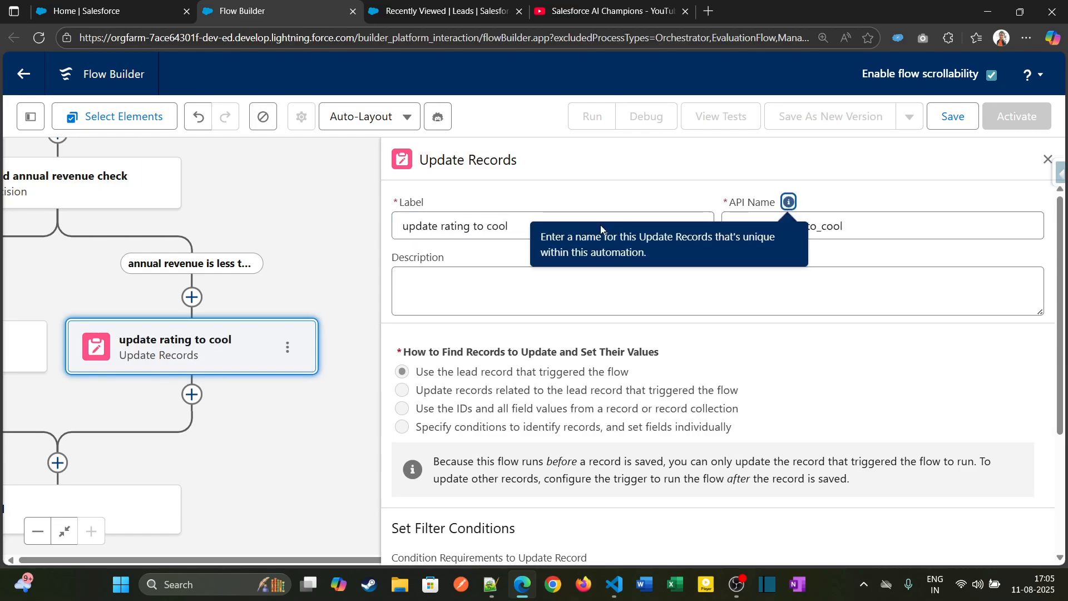
Step: Have the "update rating to cool" element set the triggering lead's Rating field to Cold
scroll(513, 298, down, 3)
scroll(512, 298, up, 2)
scroll(512, 298, up, 1)
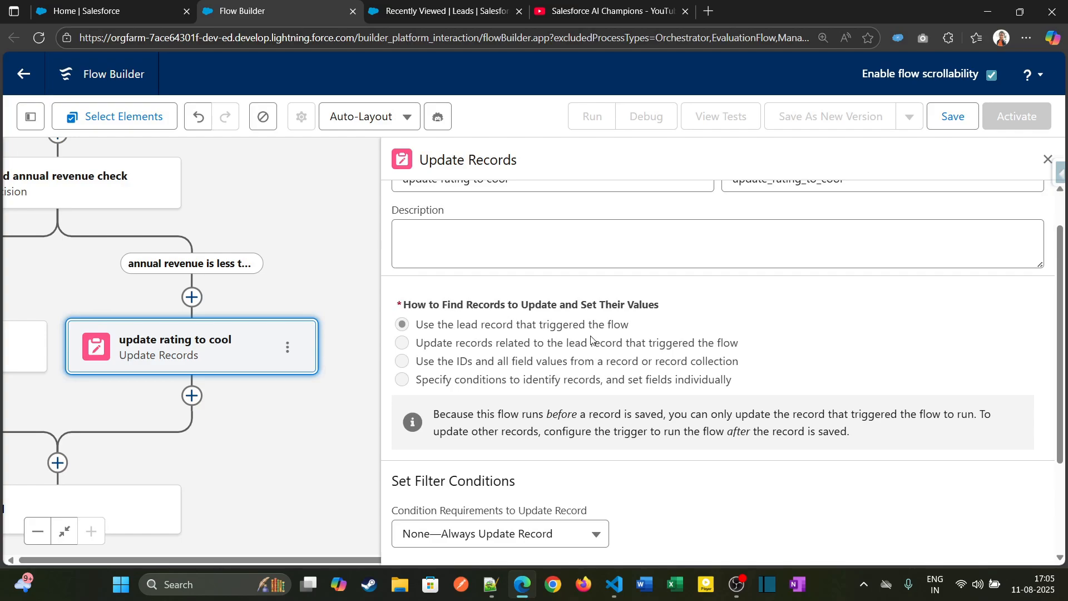
scroll(588, 339, down, 3)
click(572, 507)
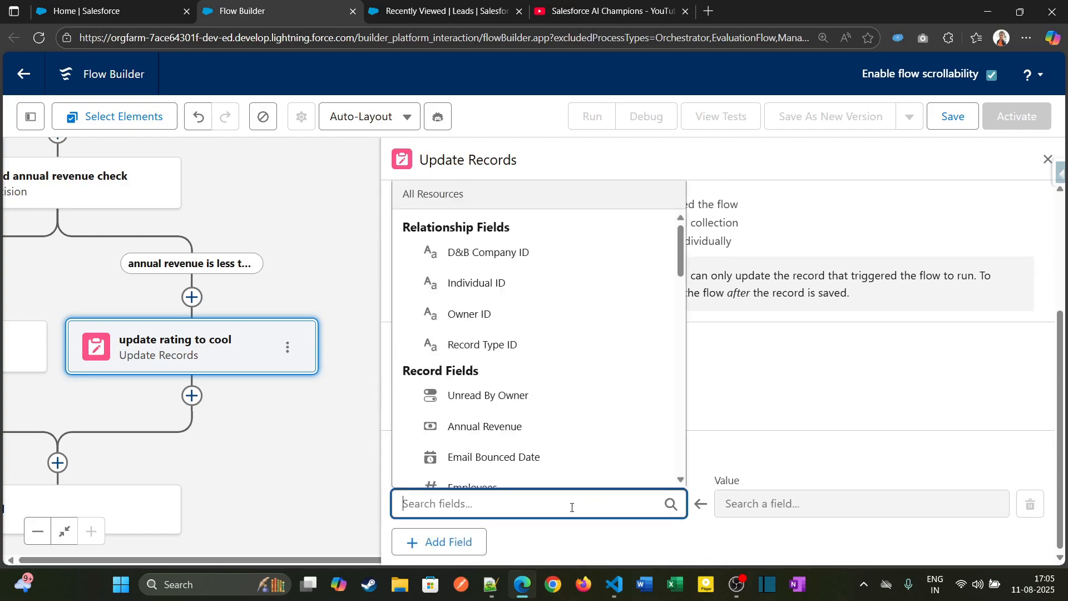
text(rat)
click(463, 442)
click(785, 503)
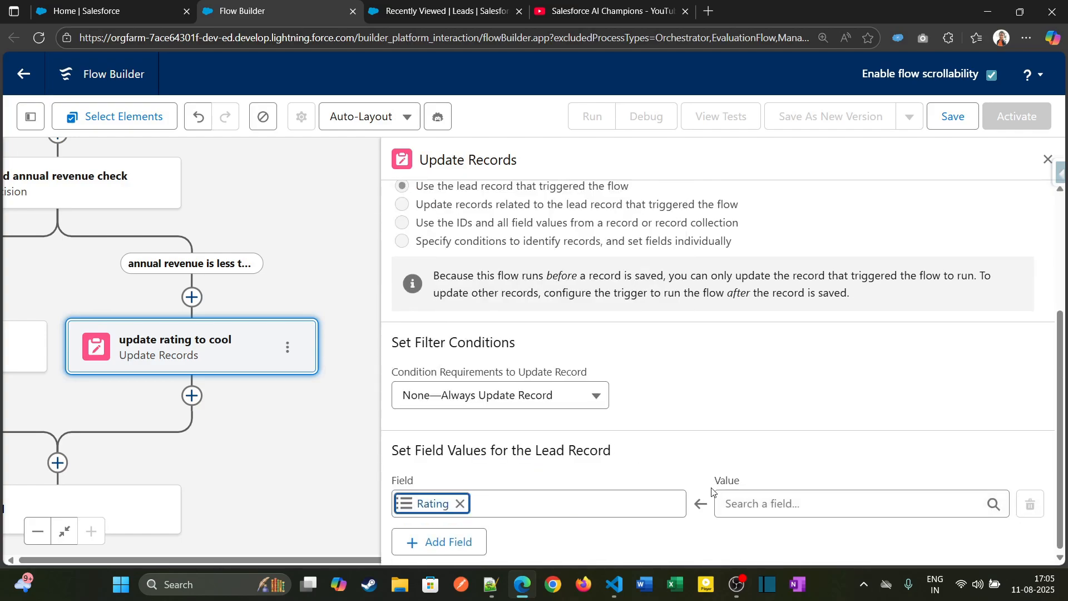
click(784, 276)
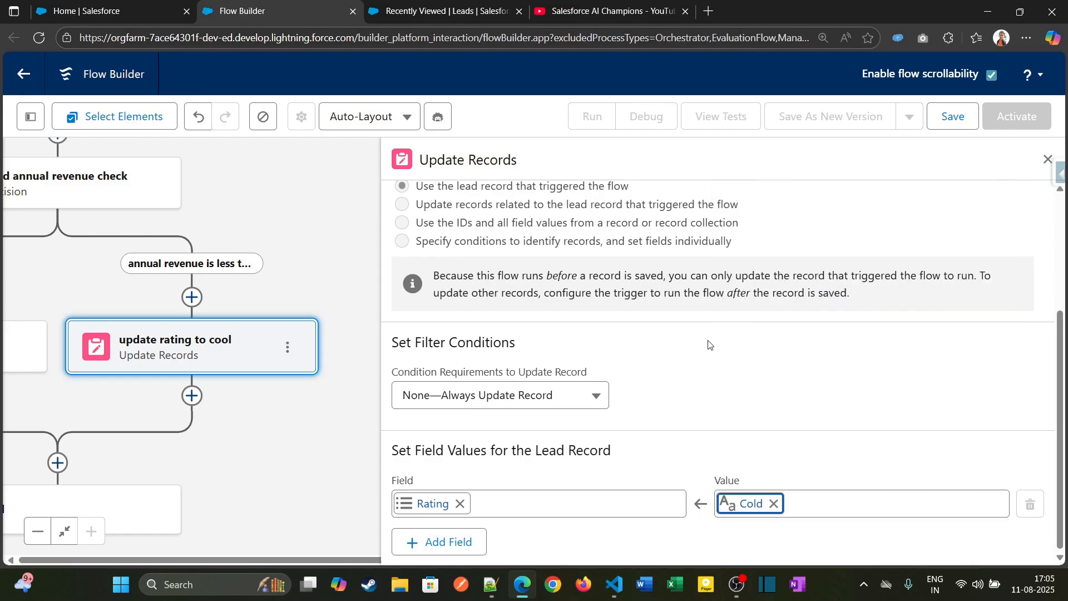
Step: Save the flow with the label "Fast field update lead object", letting its API name fill in
click(947, 118)
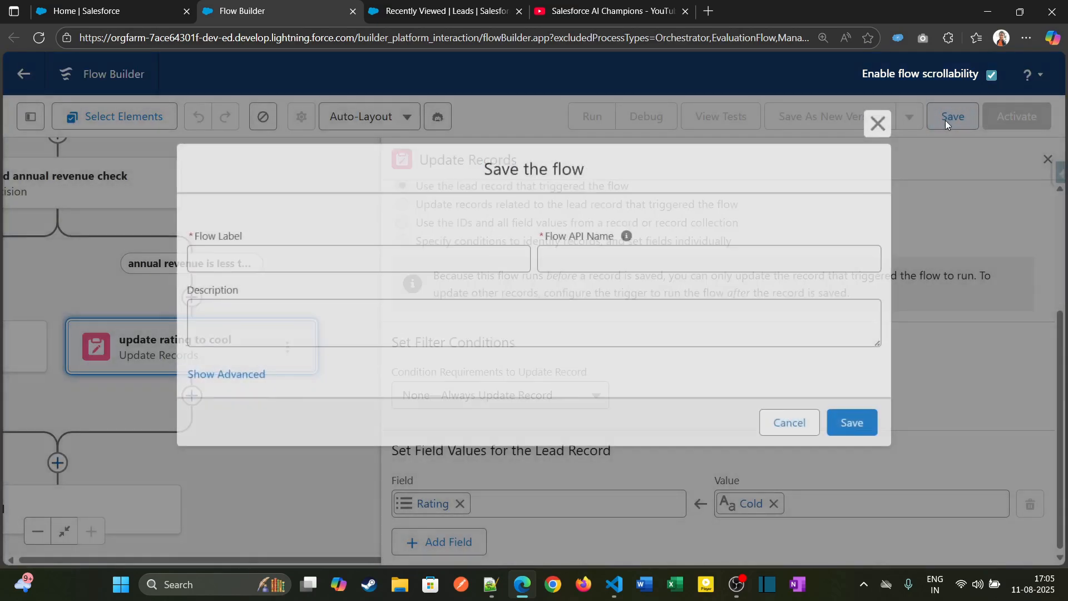
click(259, 246)
text(Fast field update lead objecr)
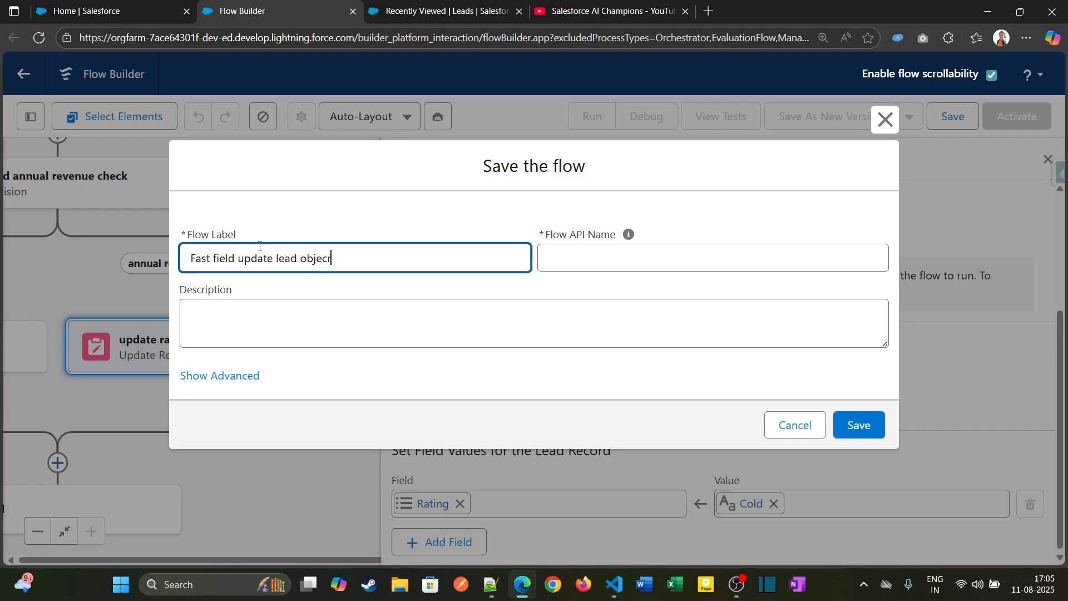
key(Tab)
click(342, 256)
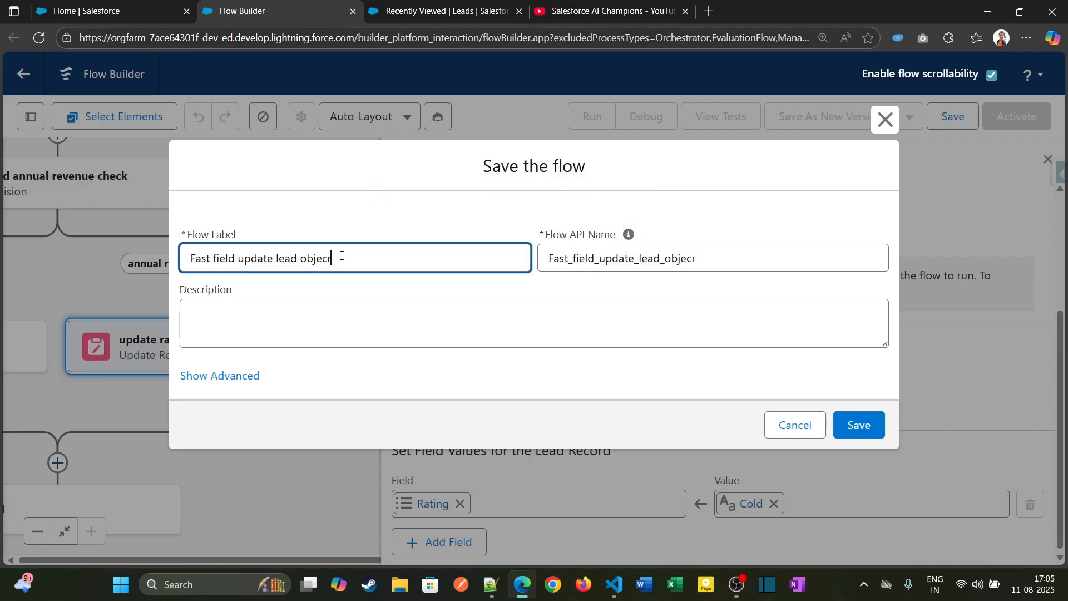
text(t)
key(Tab)
key(Tab)
key(BackSpace)
key(shift+Tab)
click(846, 424)
Step: Activate the saved flow and close the Update Records settings
drag(229, 225, 309, 222)
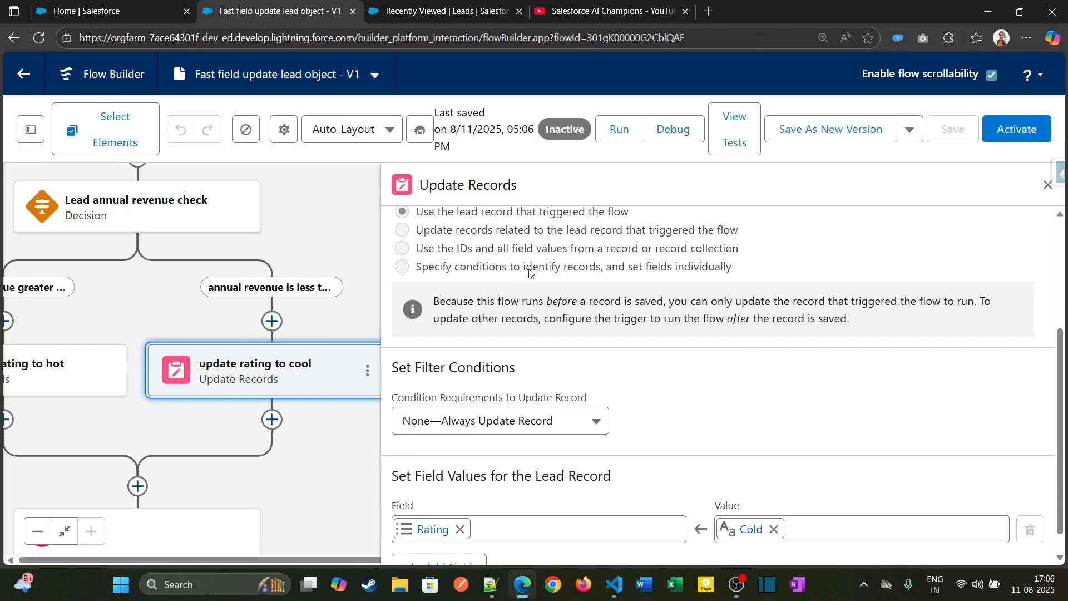
click(992, 140)
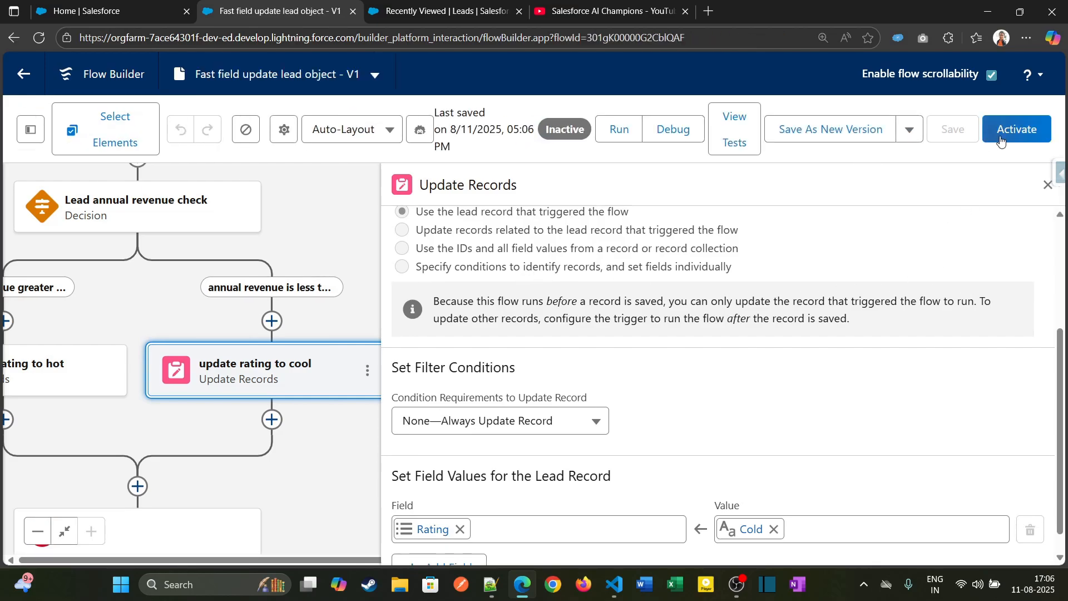
click(1047, 186)
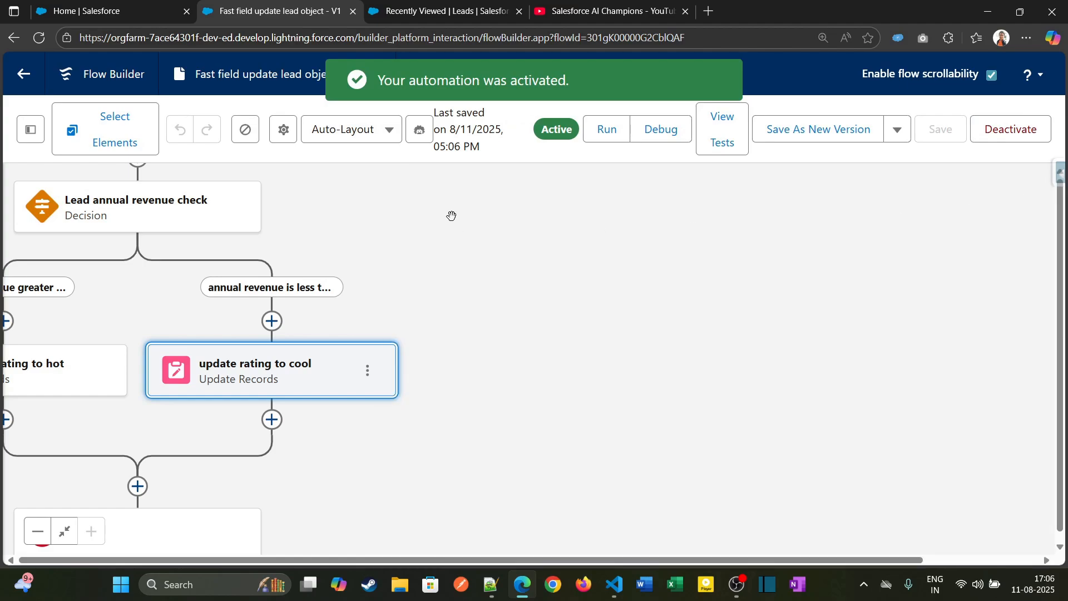
Step: Review the flow's start configuration: its trigger, entry conditions and Fast Field Updates optimization
click(38, 531)
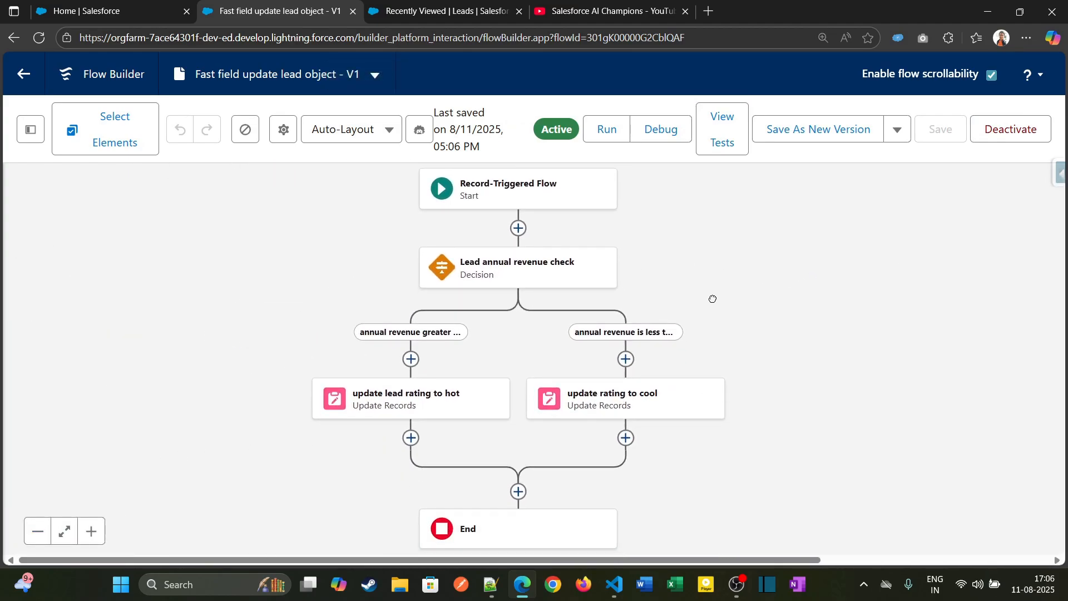
click(536, 205)
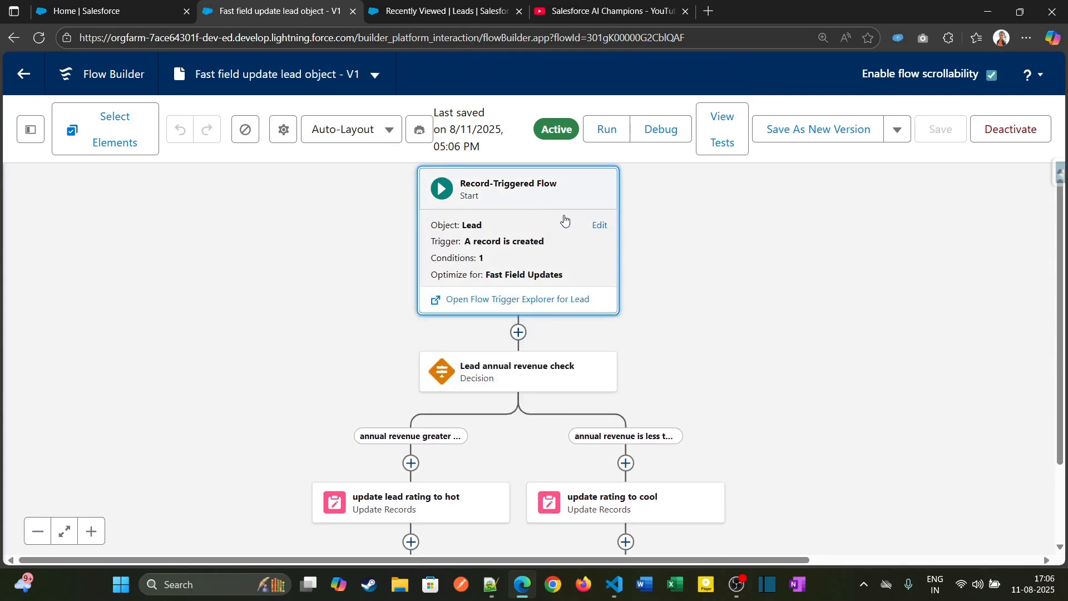
click(599, 225)
scroll(640, 328, down, 4)
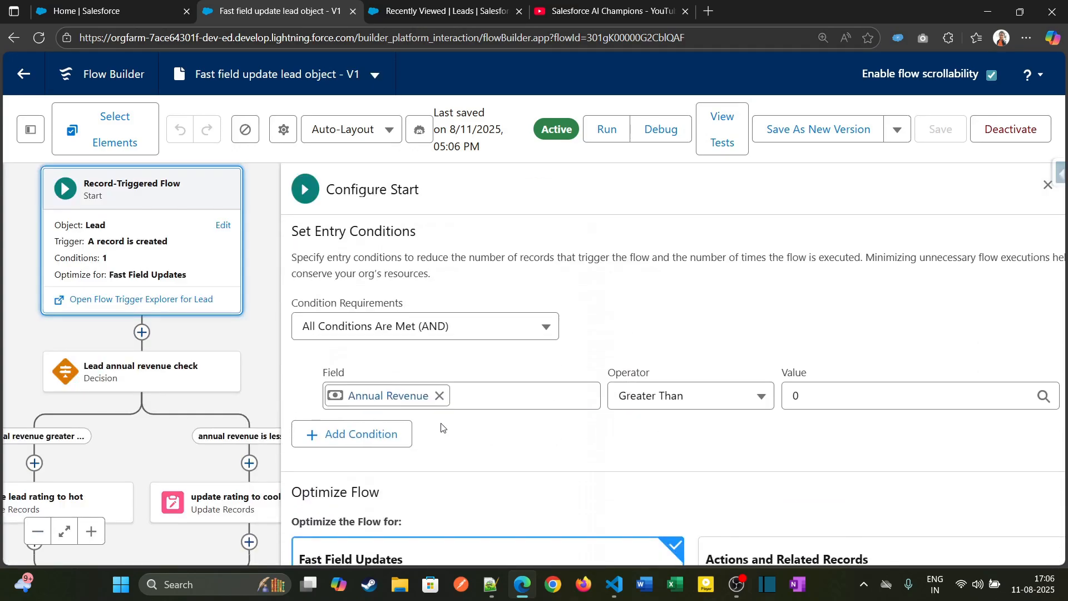
scroll(461, 378, up, 3)
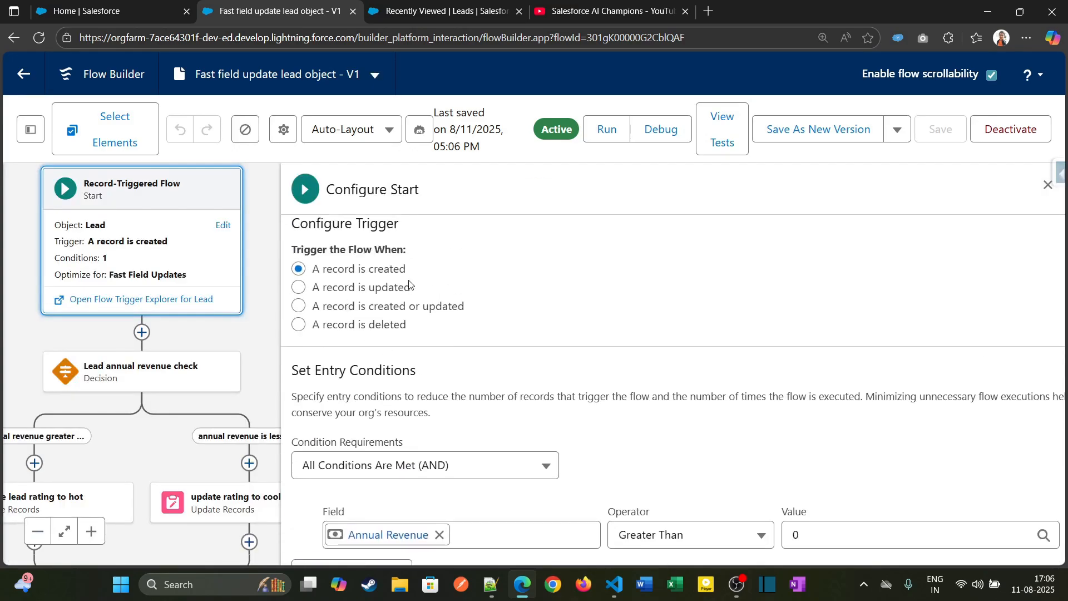
scroll(480, 402, down, 3)
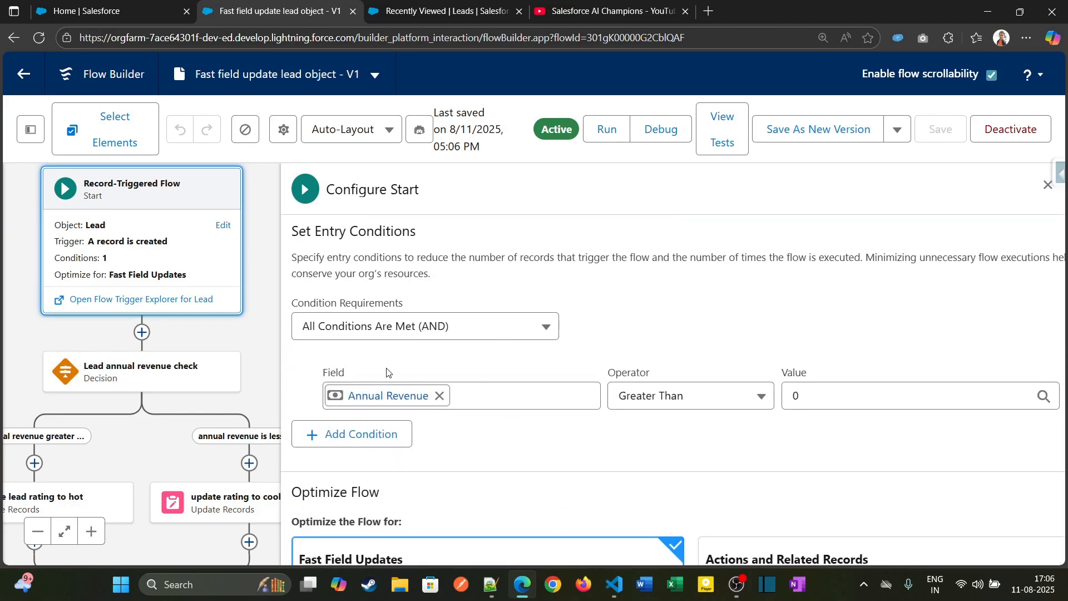
scroll(544, 430, down, 4)
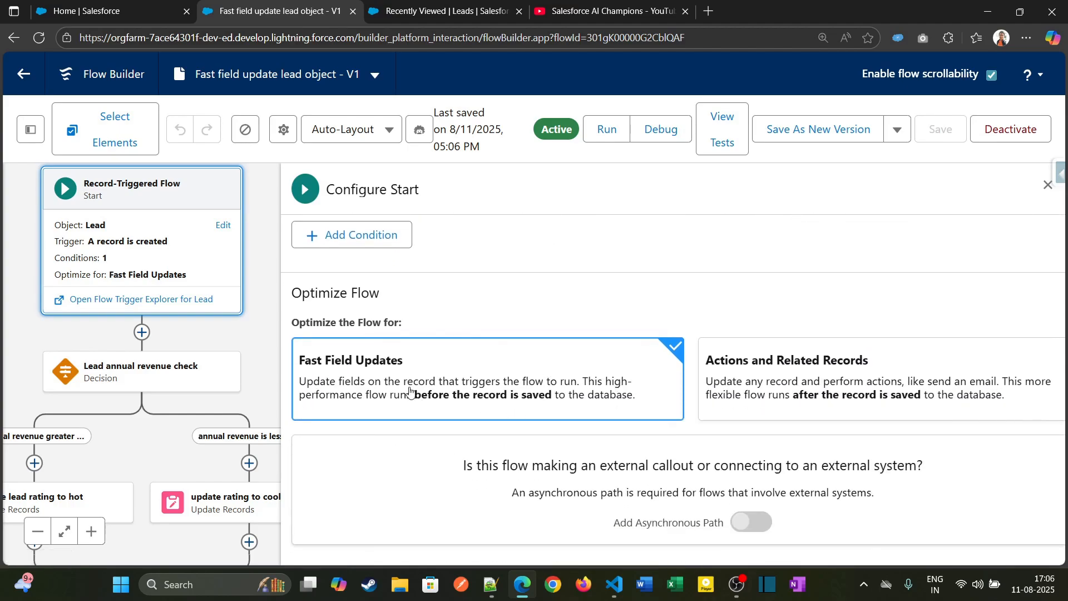
click(1047, 186)
Step: Review the annual revenue decision's two outcomes and the condition for the 50000 threshold
scroll(755, 267, down, 5)
click(551, 215)
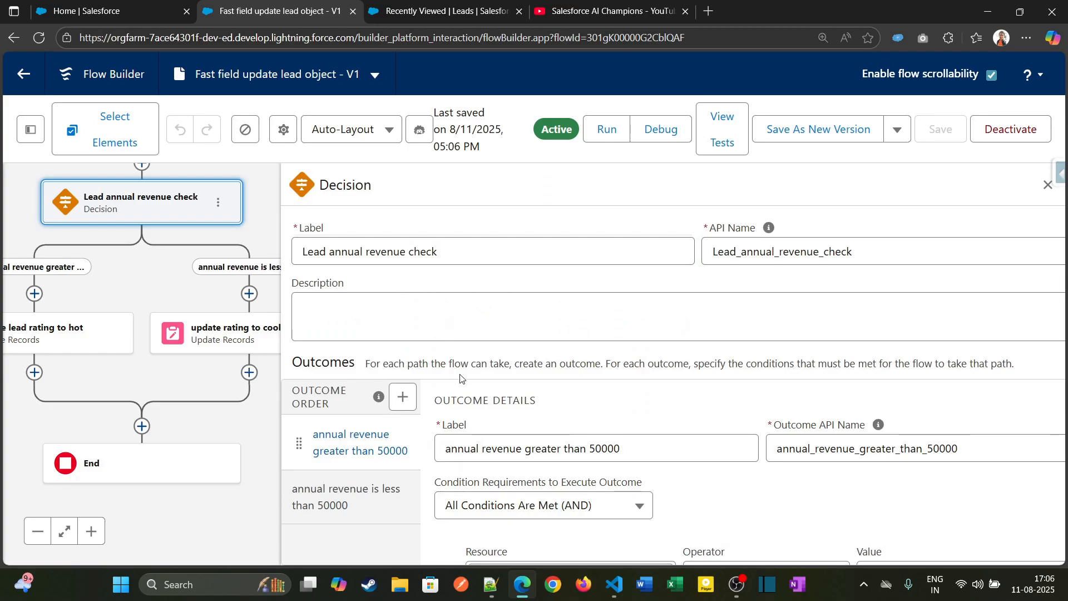
scroll(519, 478, down, 2)
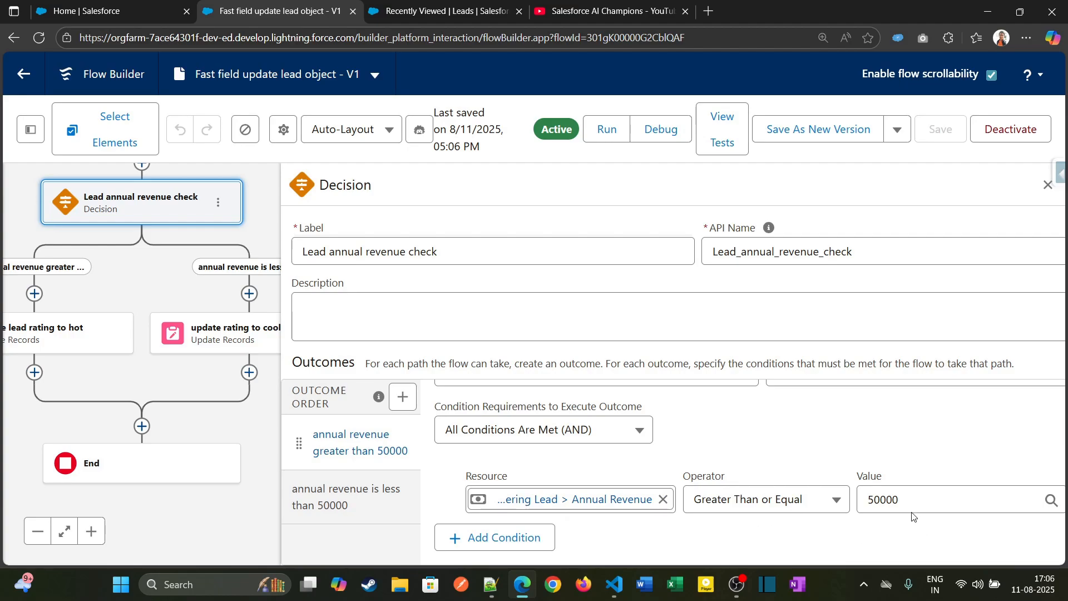
click(356, 499)
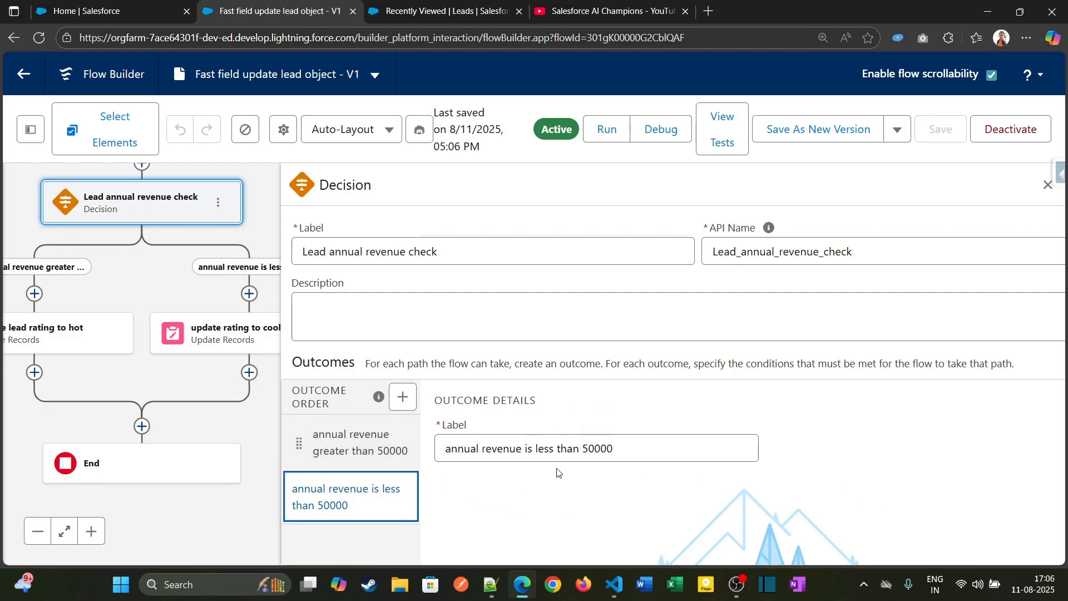
Step: Examine the Rating value set by each of the two Update Records elements
drag(102, 304, 223, 250)
click(216, 286)
scroll(684, 353, down, 3)
scroll(691, 395, up, 3)
scroll(497, 354, down, 3)
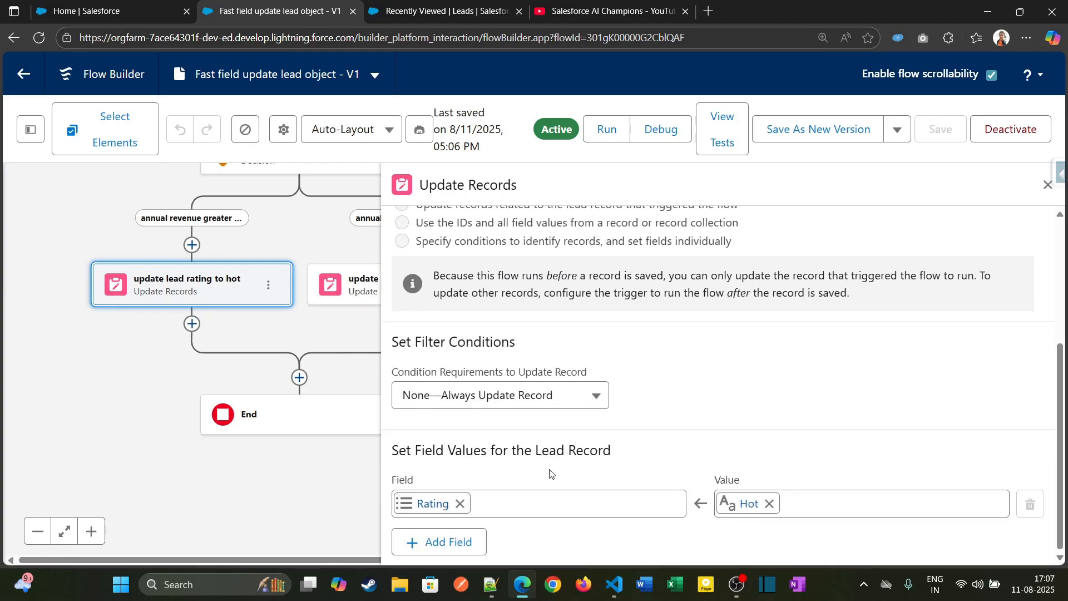
drag(315, 315, 175, 299)
click(198, 283)
scroll(591, 500, down, 3)
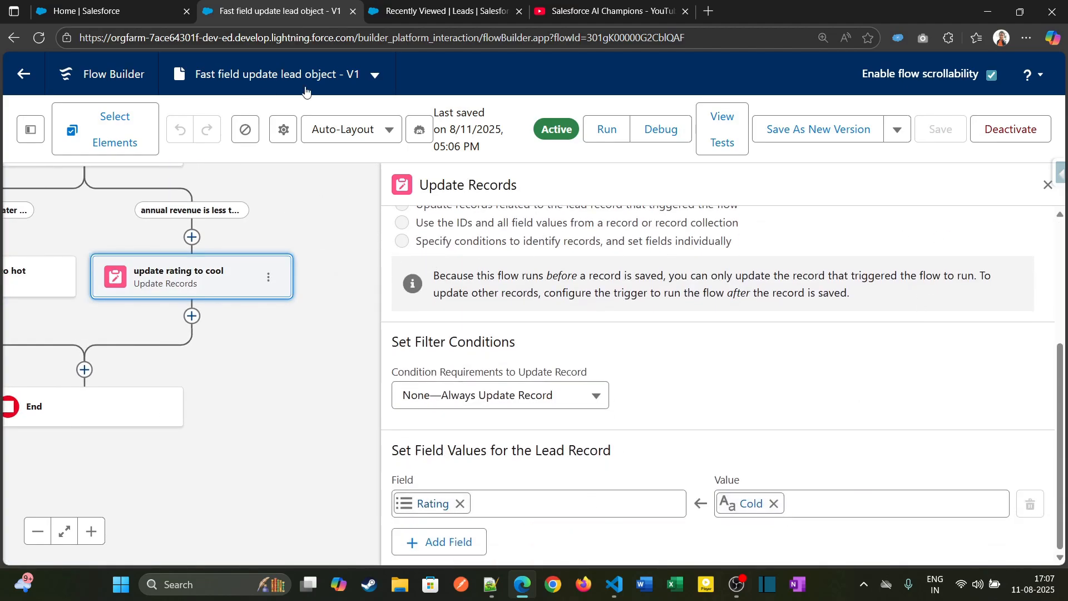
Step: Reload the flow, switch to the Leads list and start a new lead
click(36, 40)
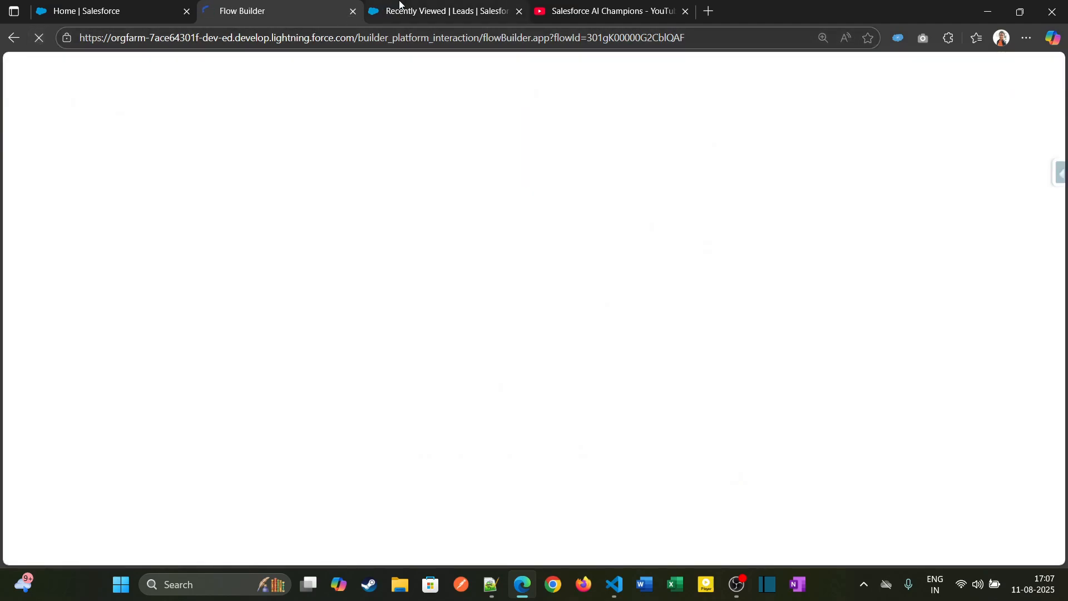
mouse_move(401, 4)
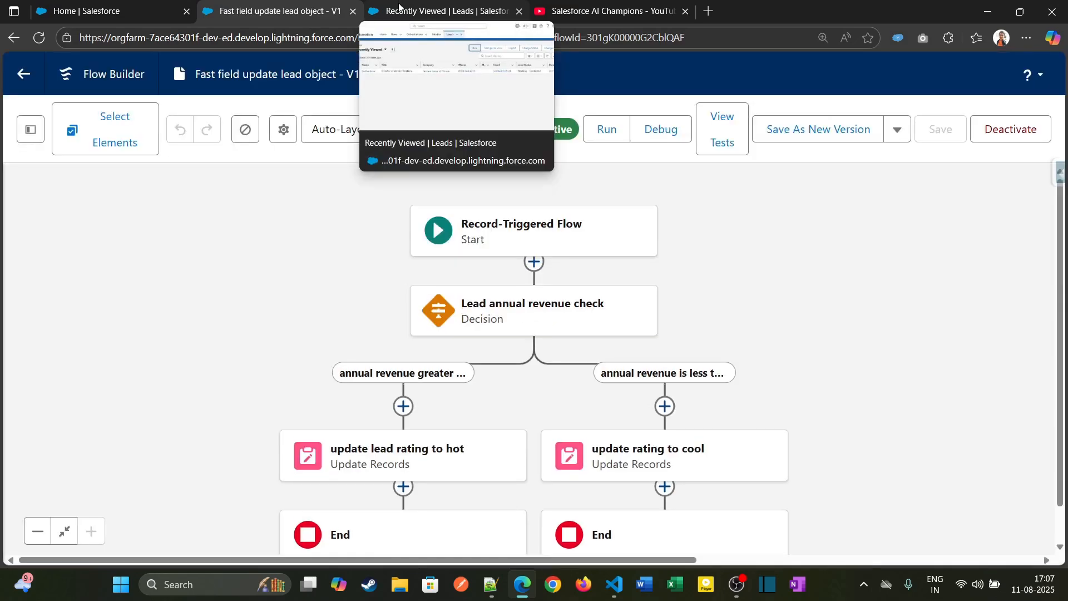
click(400, 7)
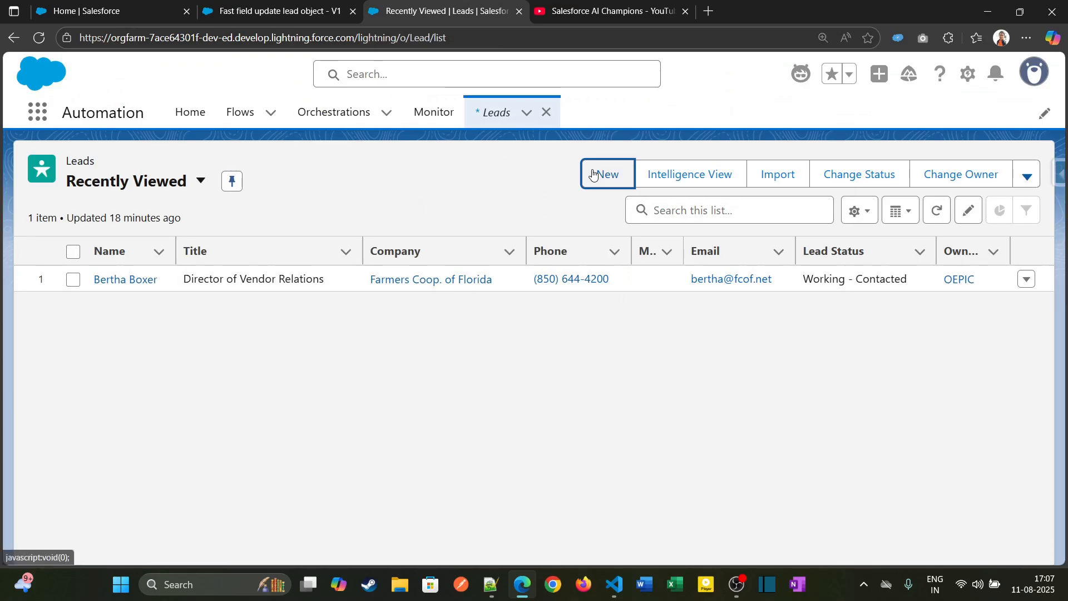
click(594, 174)
Step: Name the new lead with salutation Mr., first name "test" and last name "lead name"
click(310, 328)
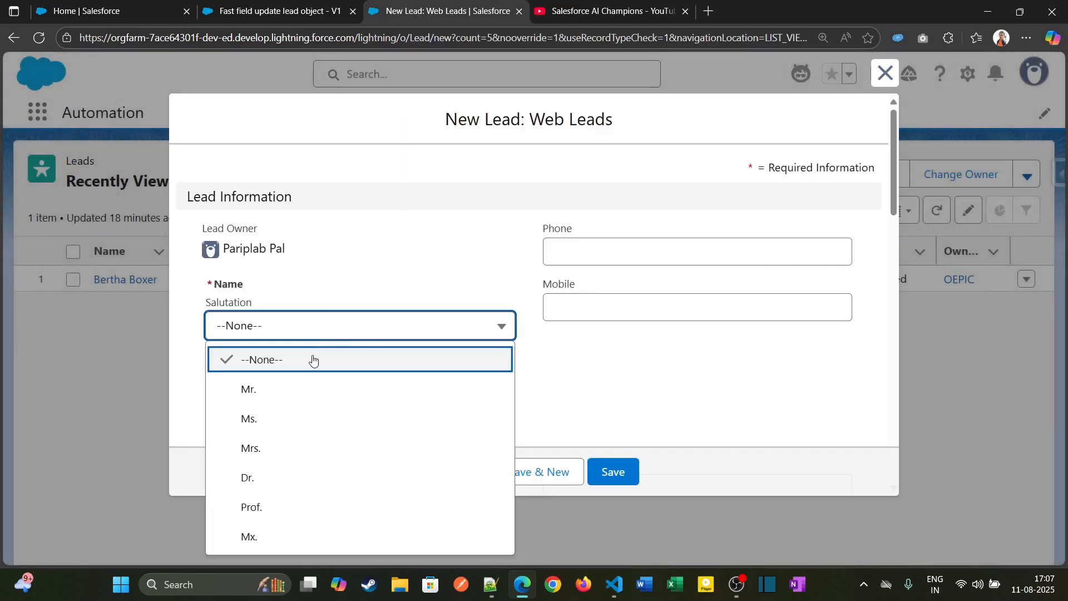
click(303, 386)
click(304, 375)
text(test)
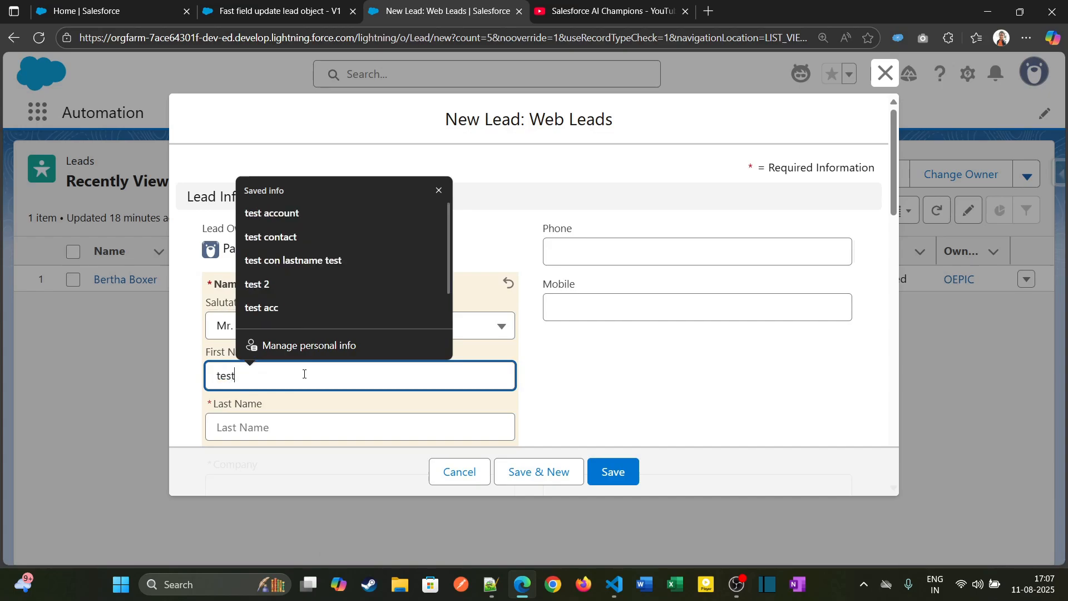
key(Tab)
text(lead)
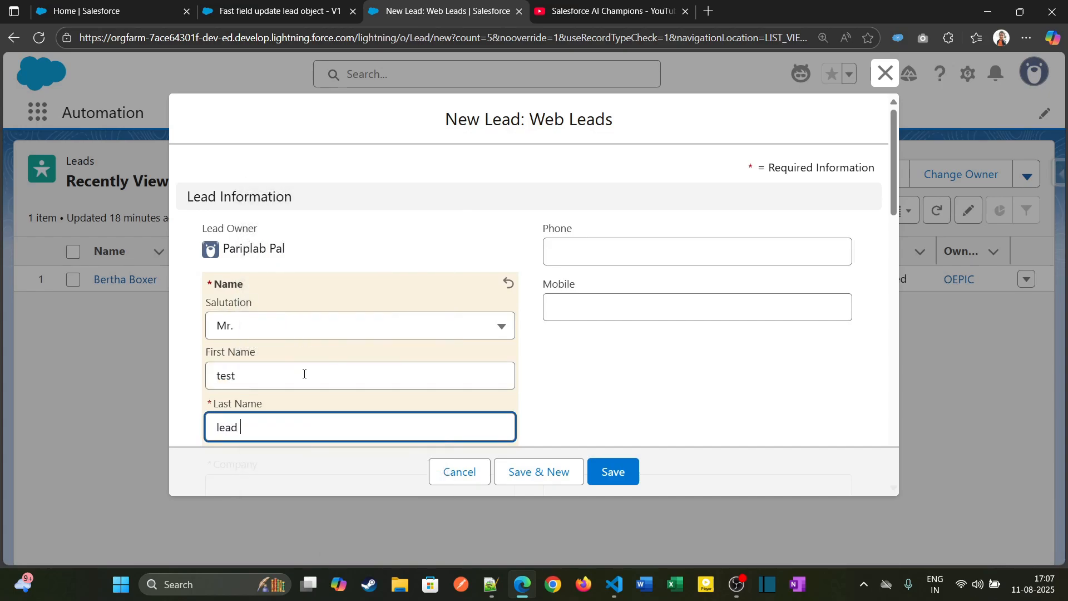
key(Tab)
Step: Set the lead's company to "test", its industry to Banking and its annual revenue to 500000
key(Tab)
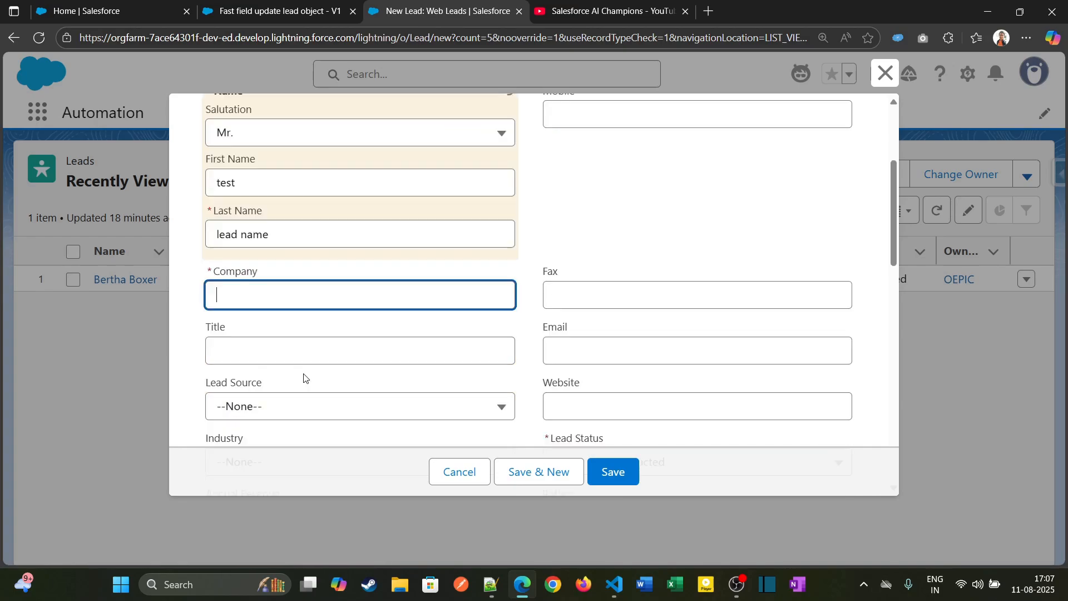
scroll(304, 301, down, 2)
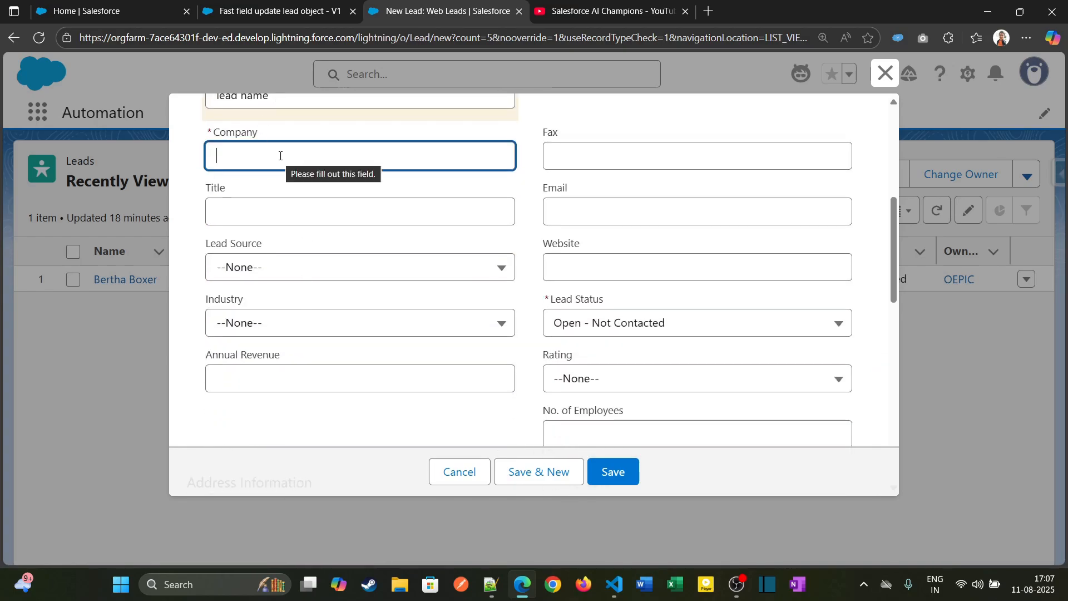
text(test)
click(282, 330)
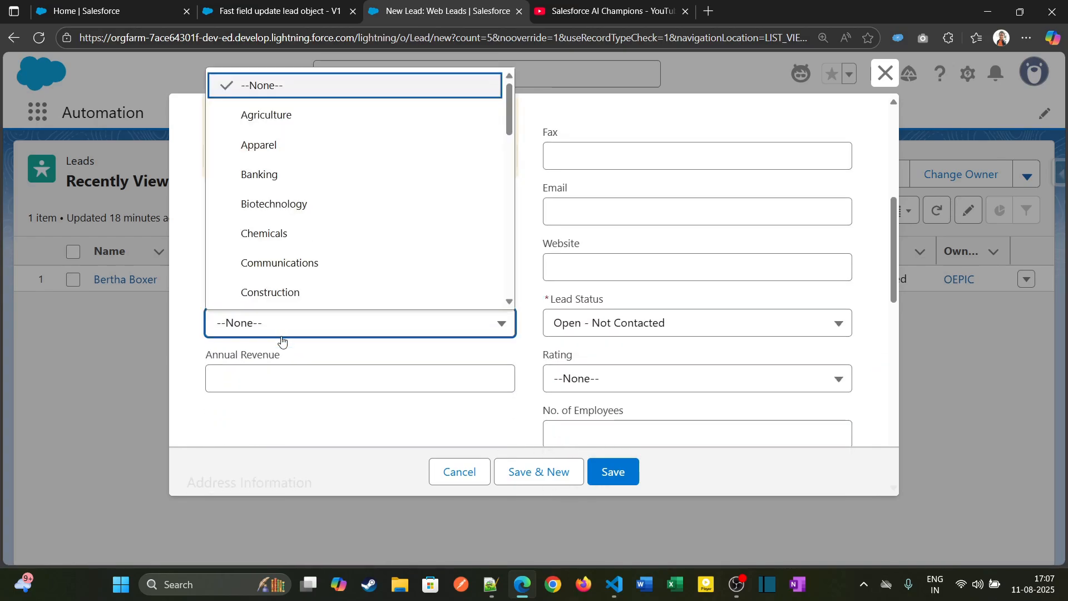
click(289, 184)
scroll(325, 351, down, 2)
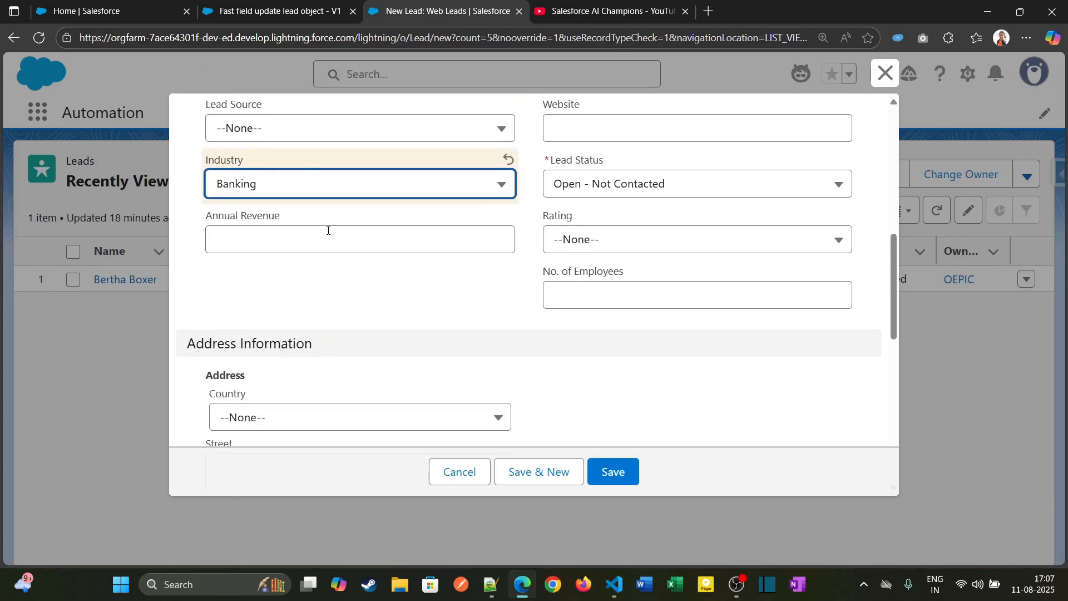
click(329, 238)
text(500000)
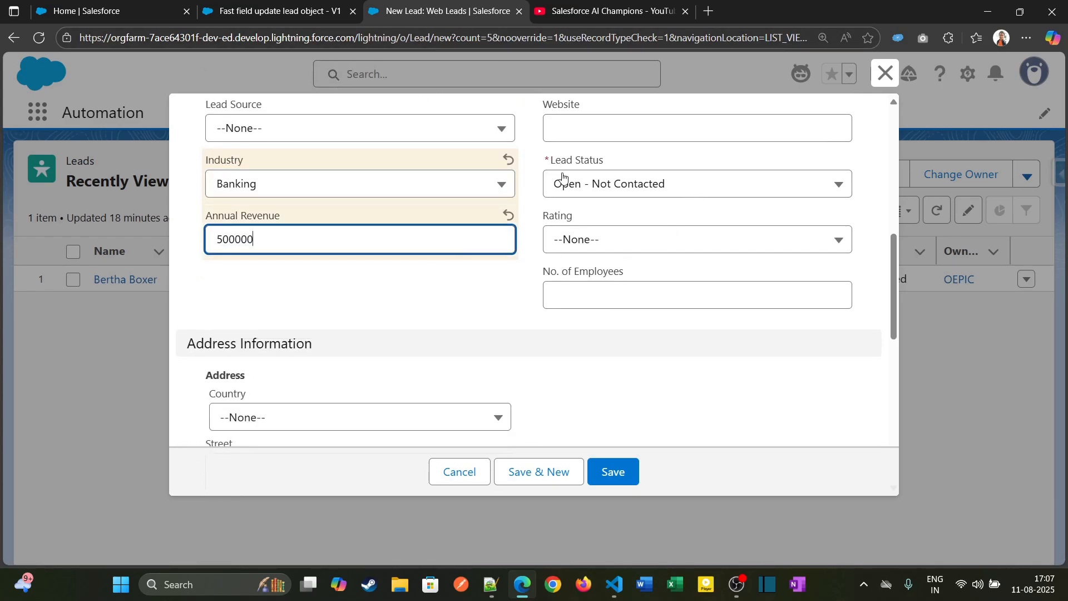
Step: Check the entries in the new lead form and save the lead
scroll(473, 306, down, 4)
scroll(472, 306, up, 10)
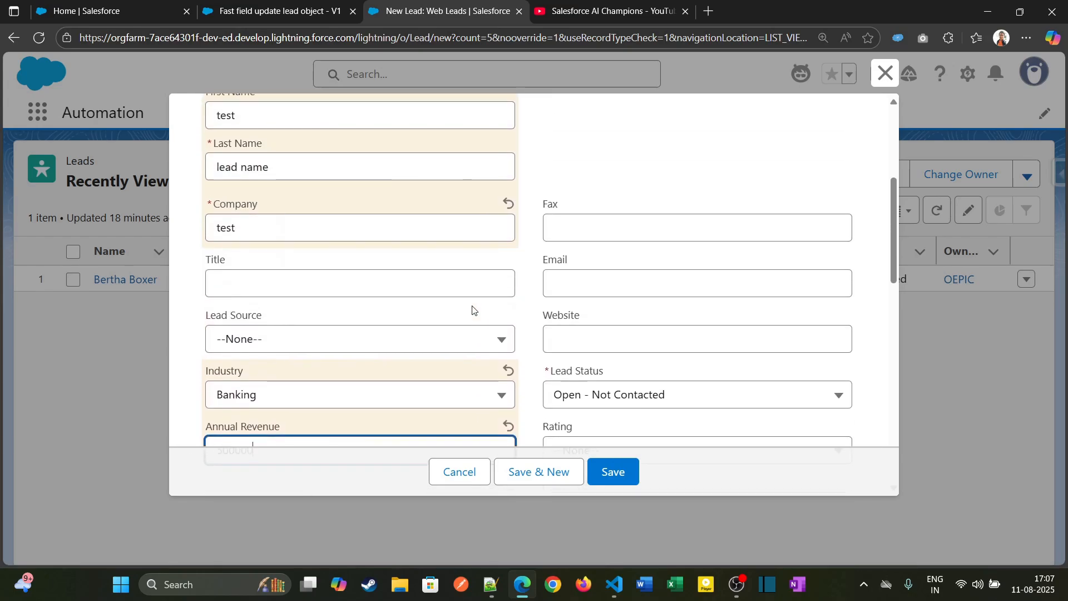
scroll(472, 309, down, 9)
scroll(517, 307, up, 4)
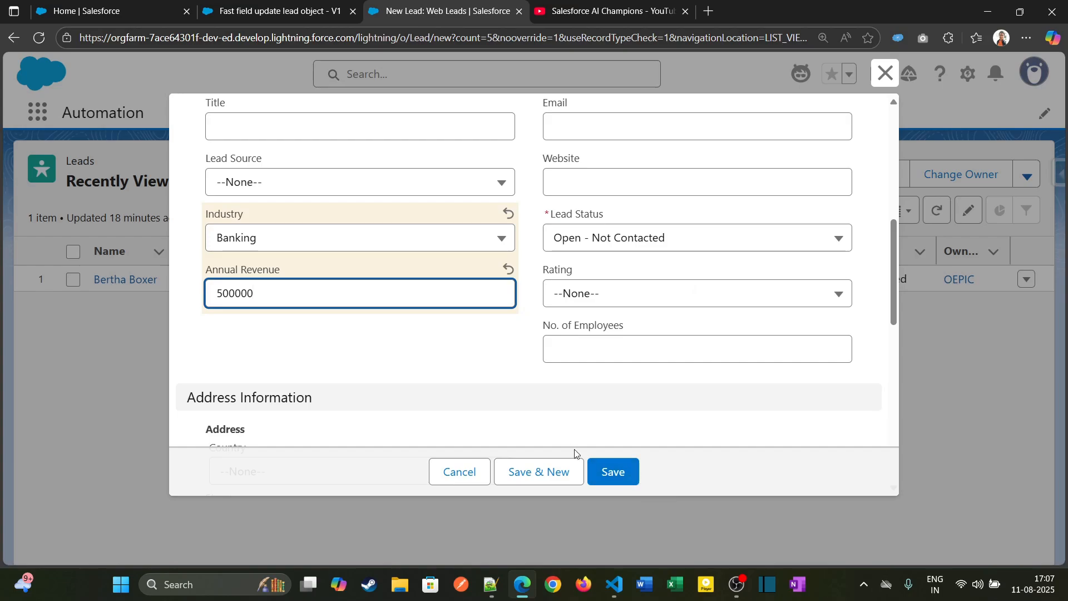
click(613, 474)
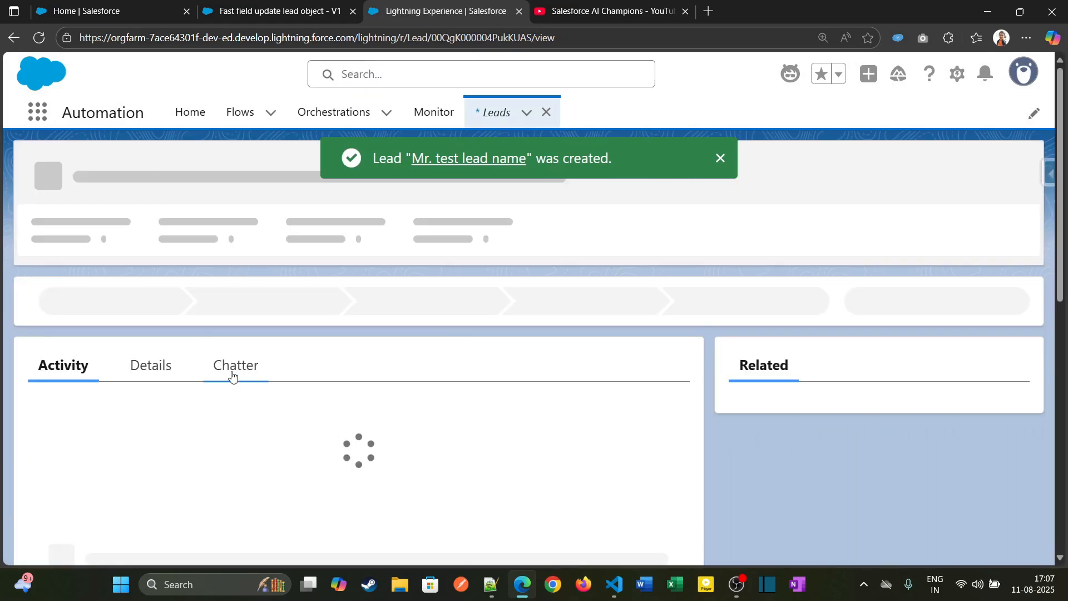
Step: Open the saved lead's details and check its Rating field against the annual revenue
click(149, 362)
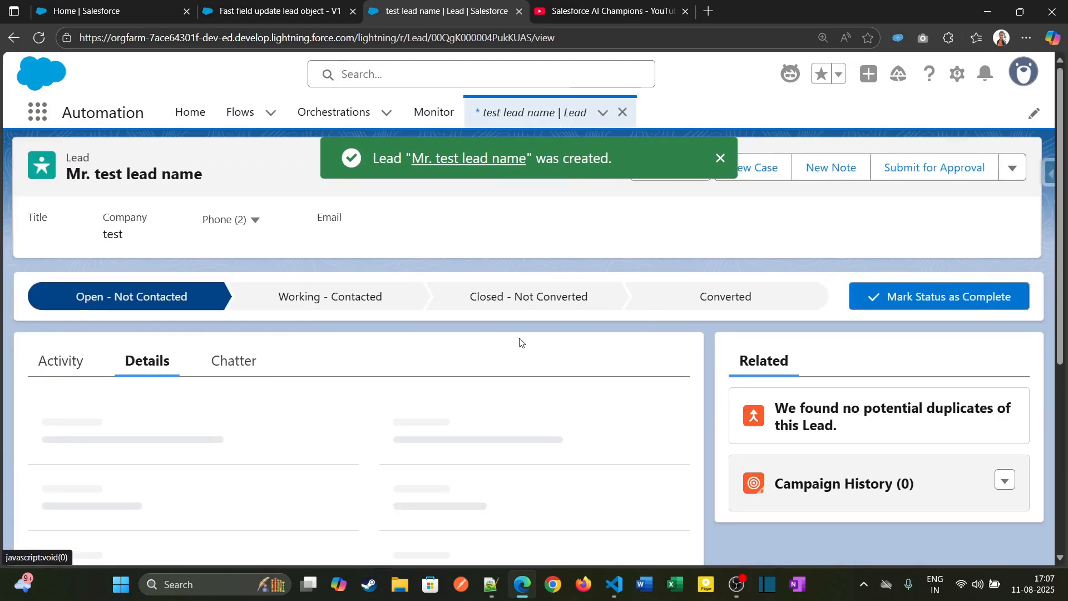
scroll(520, 342, down, 4)
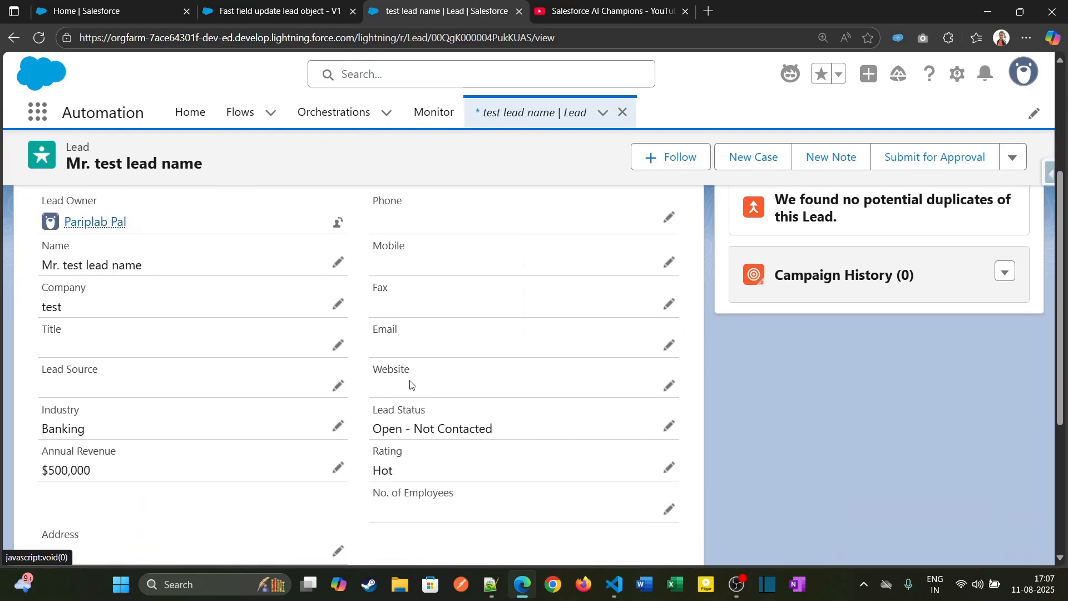
scroll(411, 383, down, 1)
mouse_move(373, 388)
mouse_down()
mouse_move(406, 389)
mouse_move(374, 402)
mouse_move(371, 390)
mouse_up()
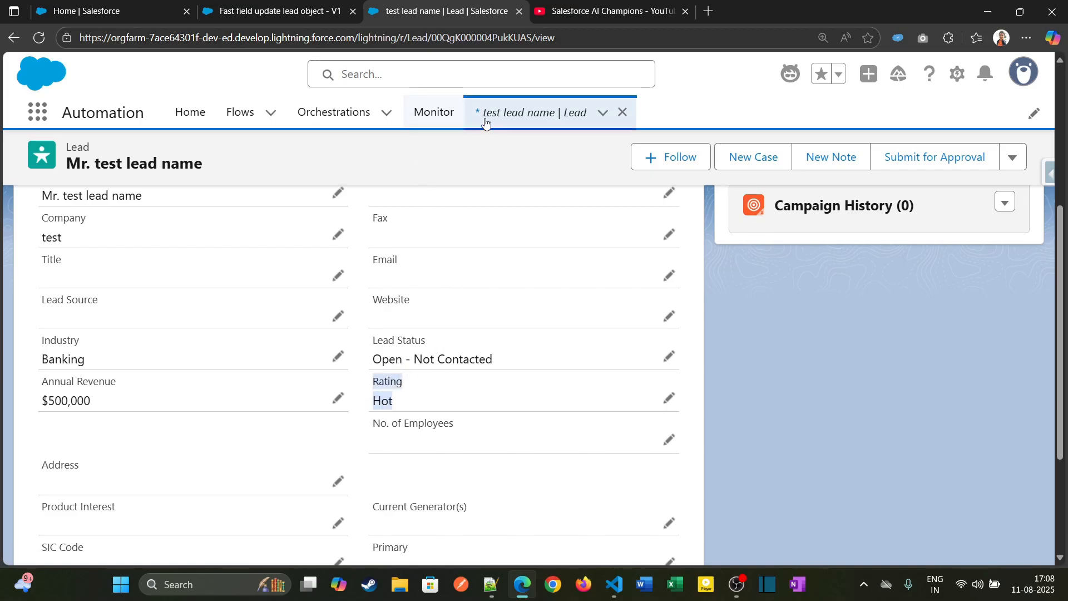
Step: Start another new lead from the Leads list with salutation Mr., first name "test" and last name "lead2"
click(511, 114)
click(607, 174)
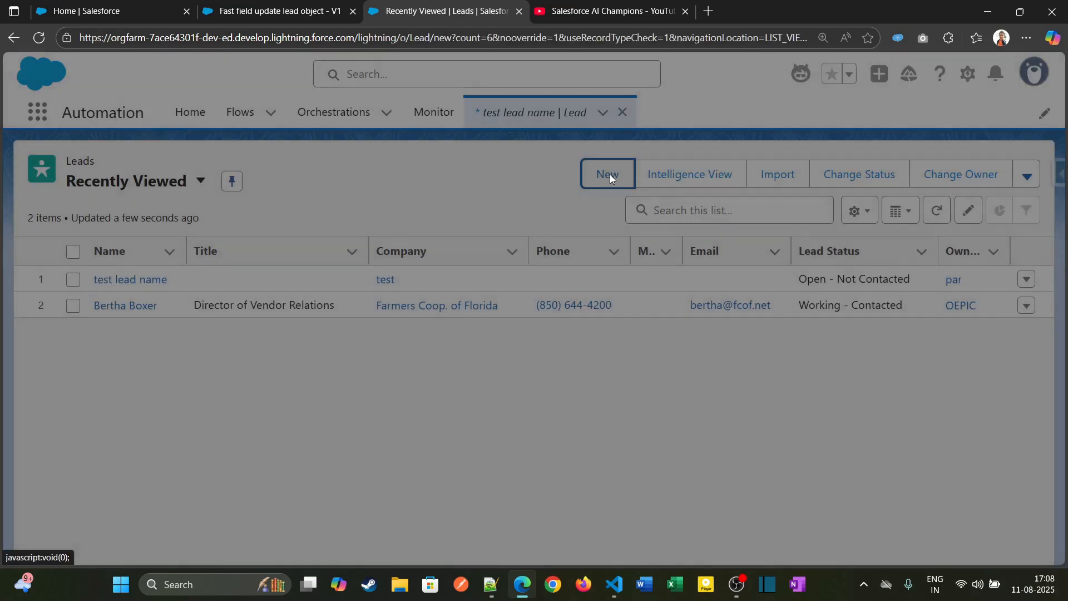
click(322, 327)
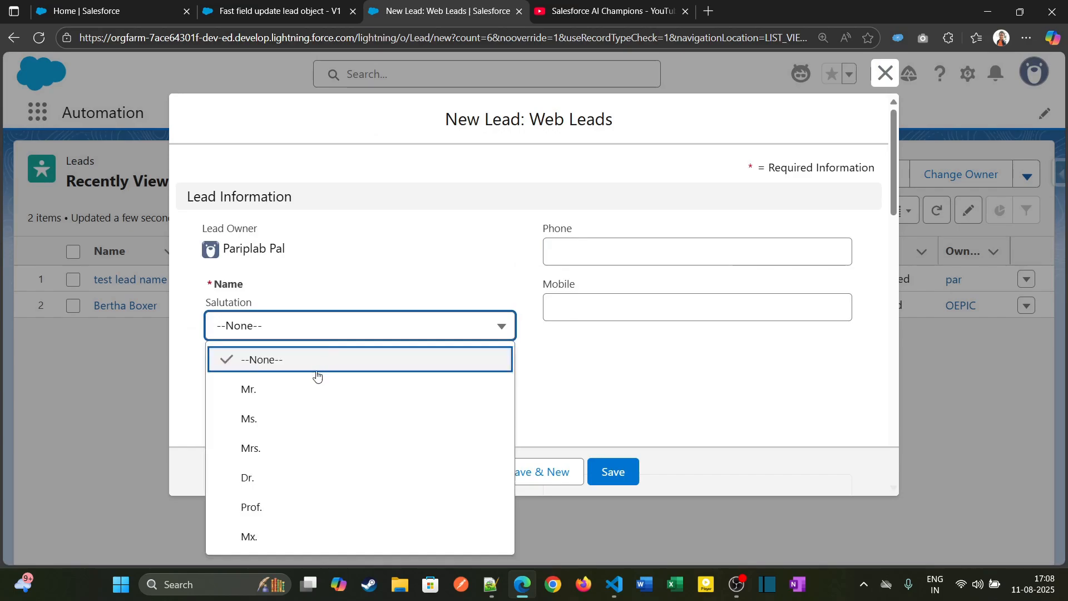
click(301, 386)
click(306, 375)
text(test)
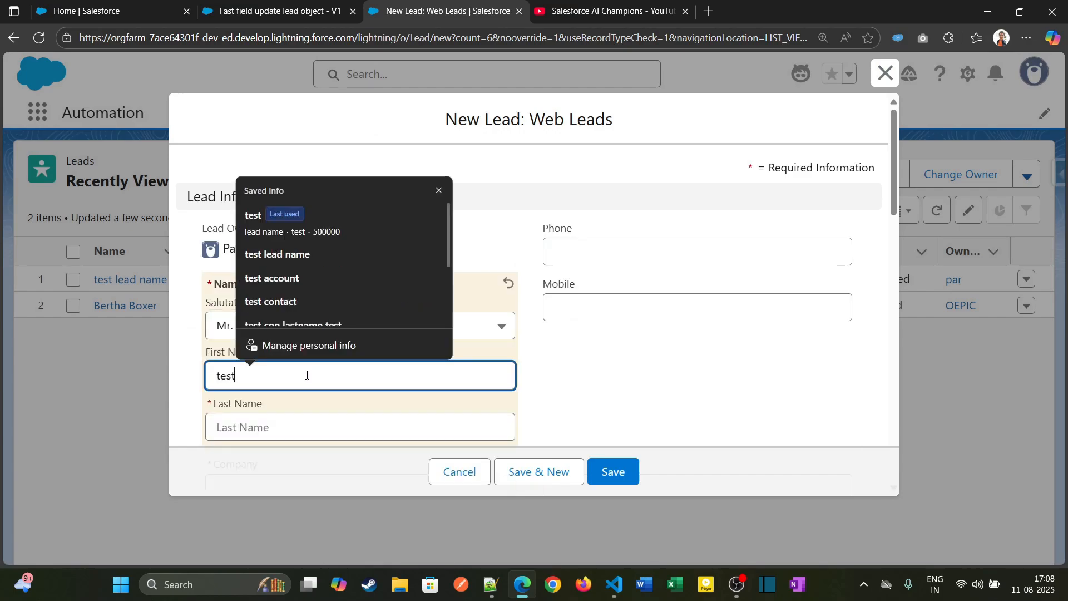
key(Tab)
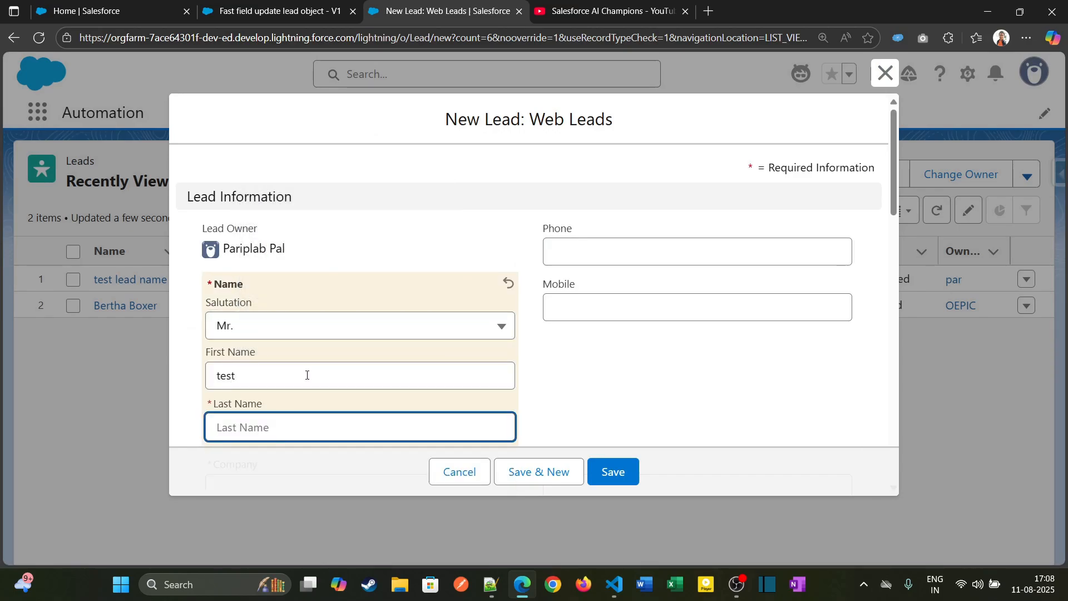
text(lead2)
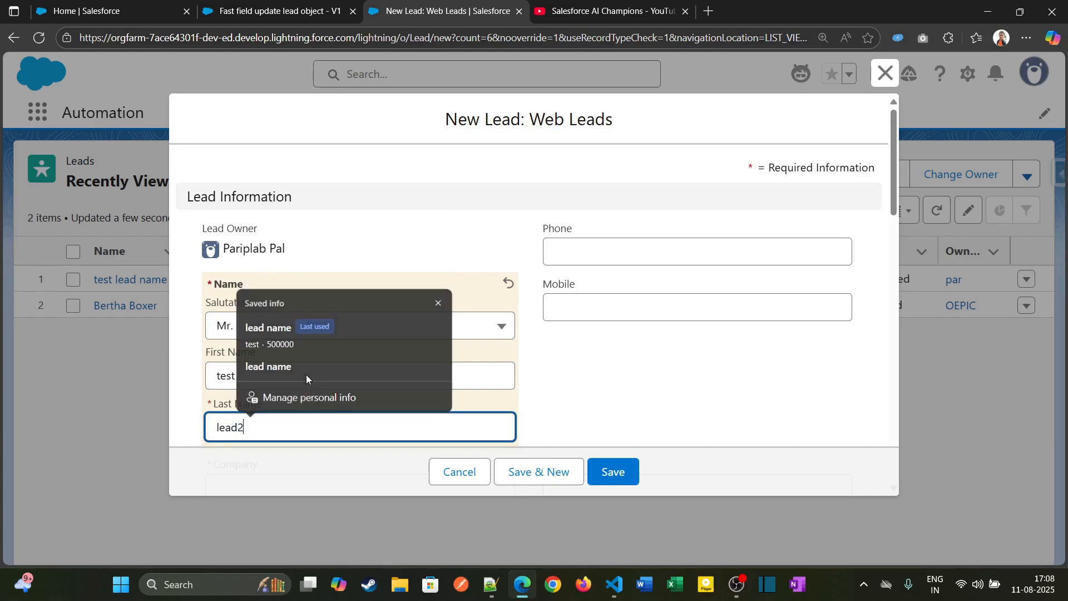
key(Tab)
Step: Set the new lead's company to "test" and its annual revenue to 10000, and save the lead
scroll(308, 376, down, 4)
scroll(263, 305, up, 3)
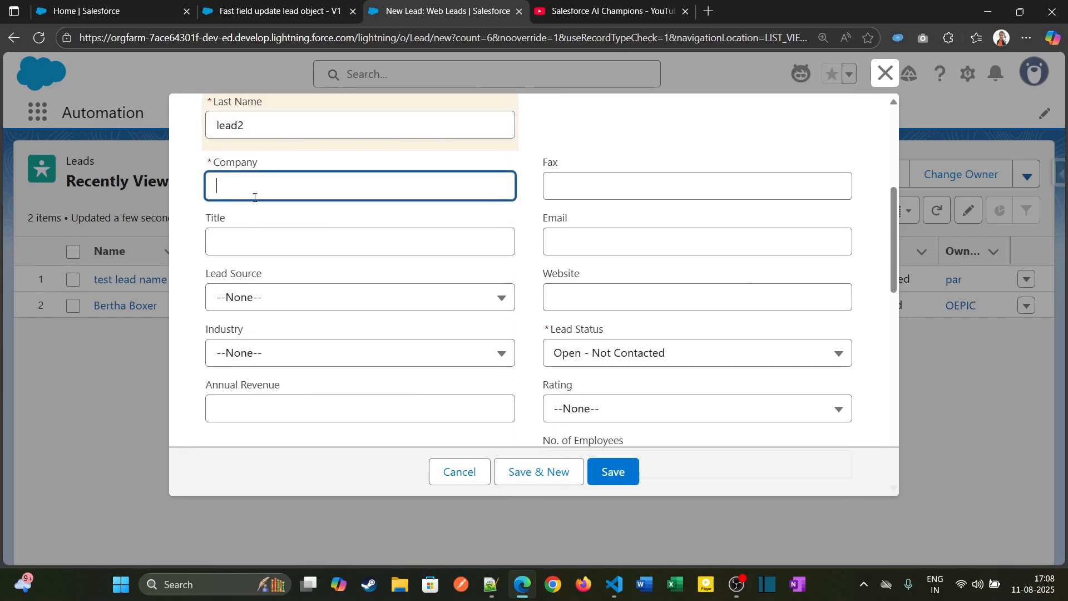
text(test)
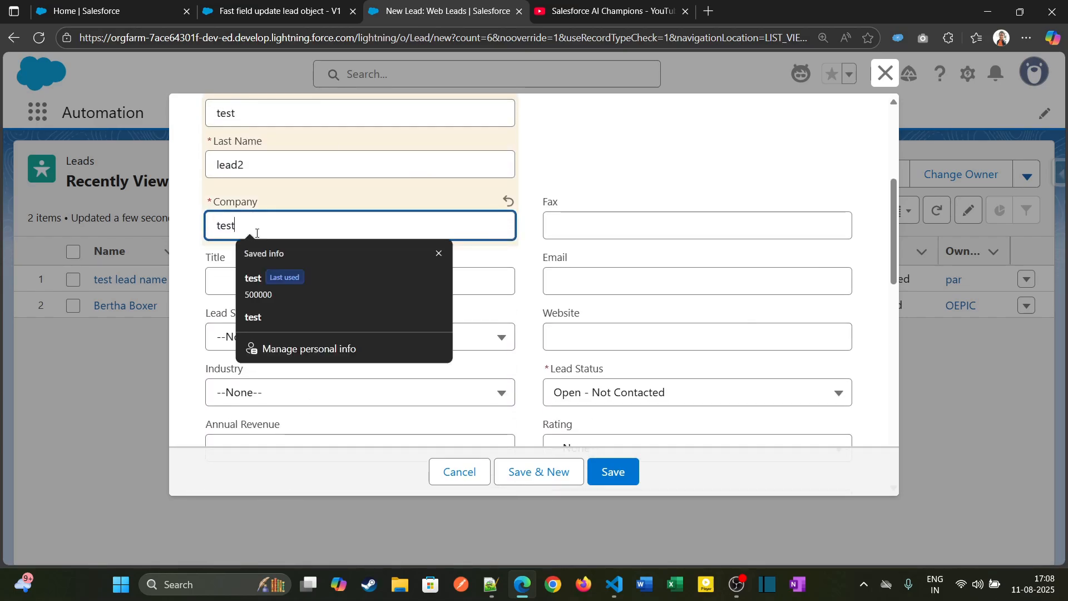
scroll(610, 369, down, 4)
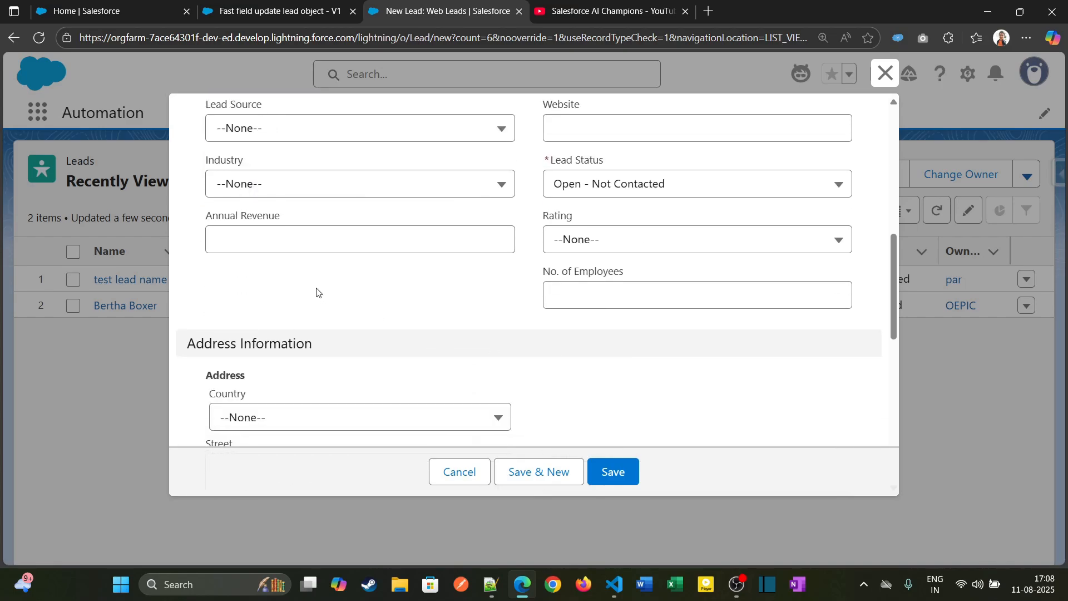
click(303, 242)
text(10000)
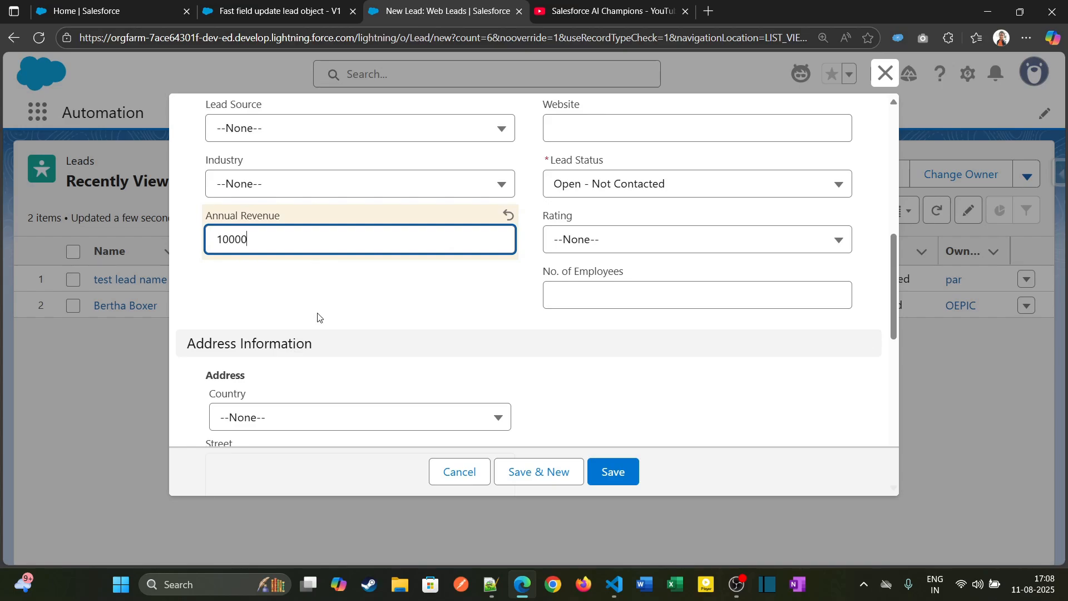
click(318, 317)
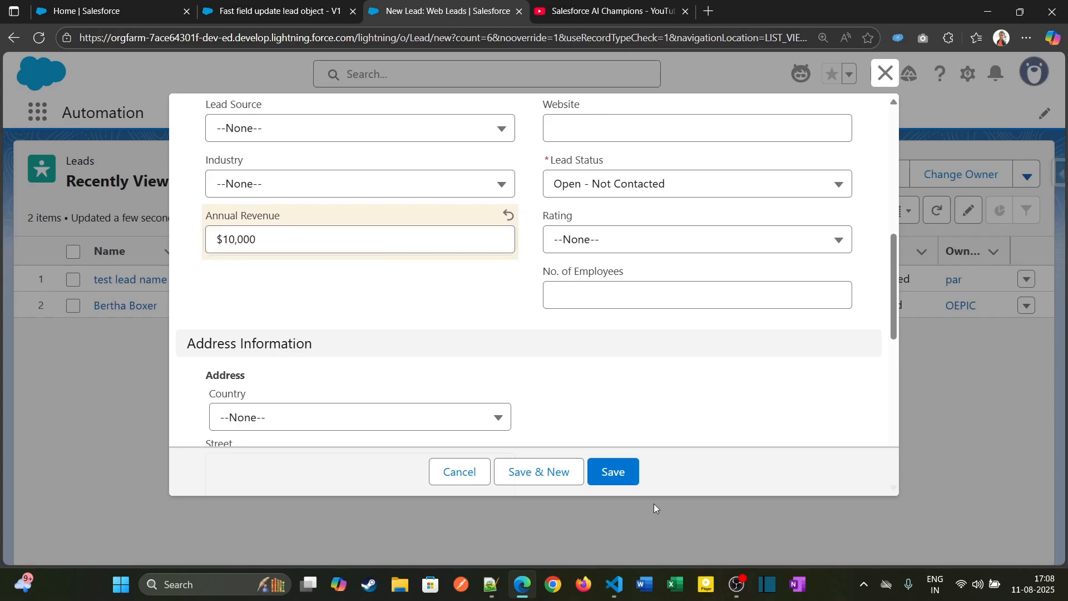
click(604, 475)
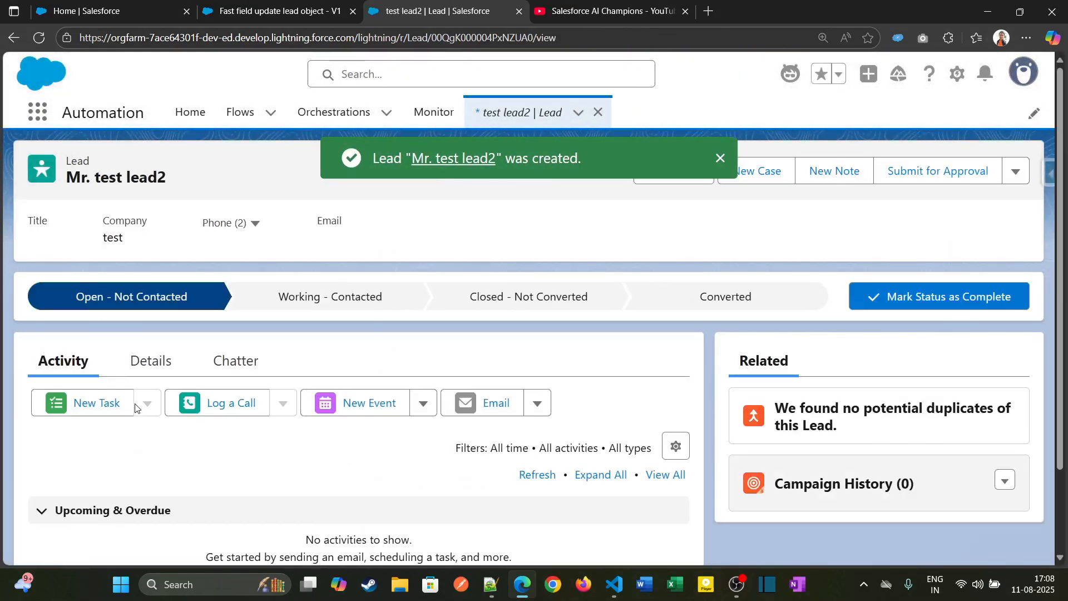
Step: Open the second lead's details and check its Annual Revenue and Rating fields
click(141, 368)
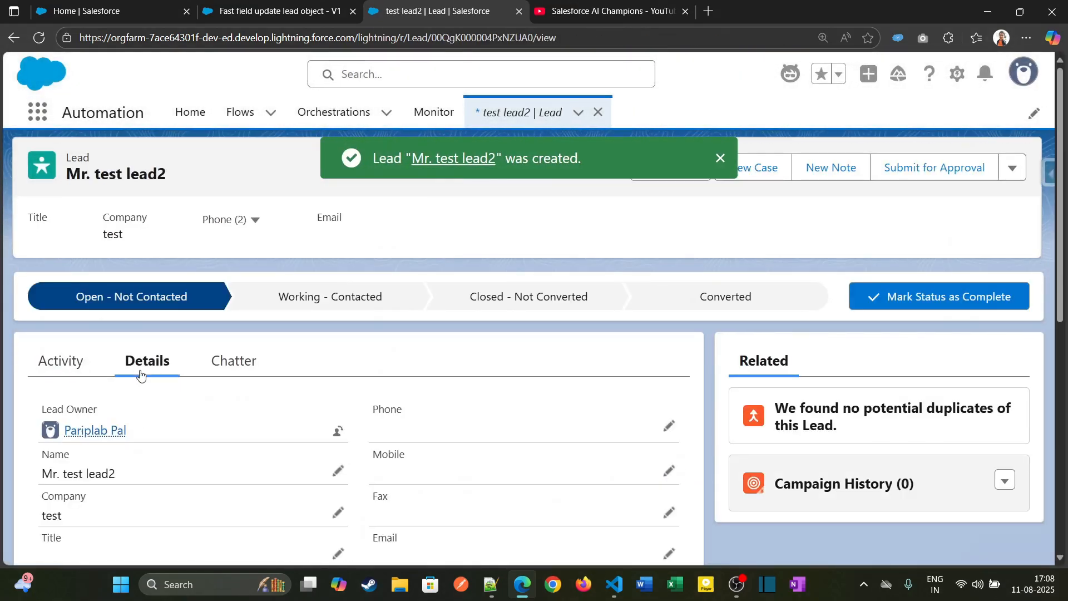
scroll(138, 375, down, 5)
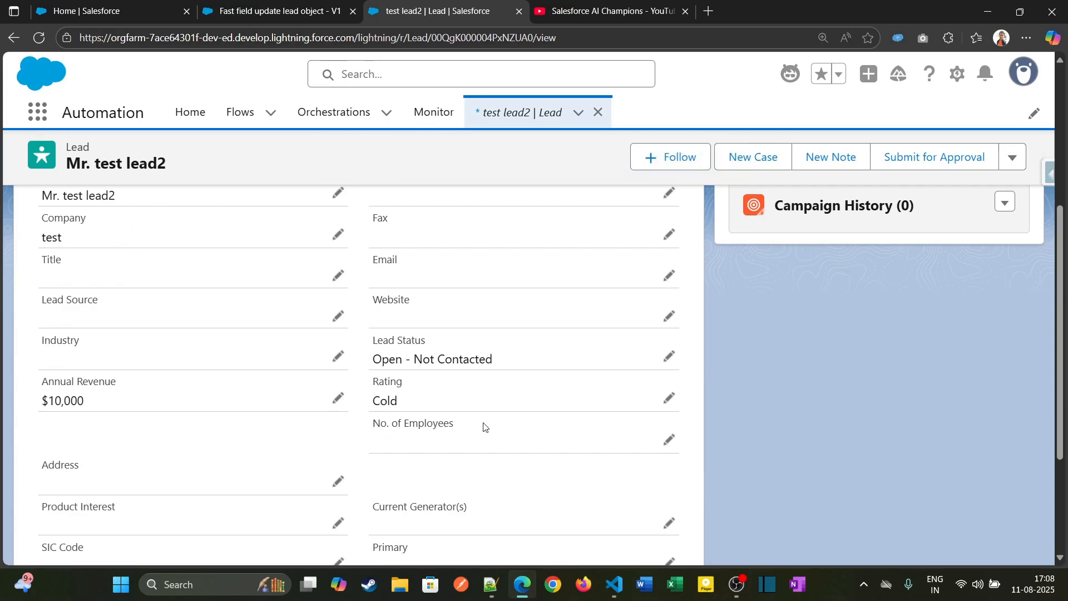
scroll(482, 441, up, 3)
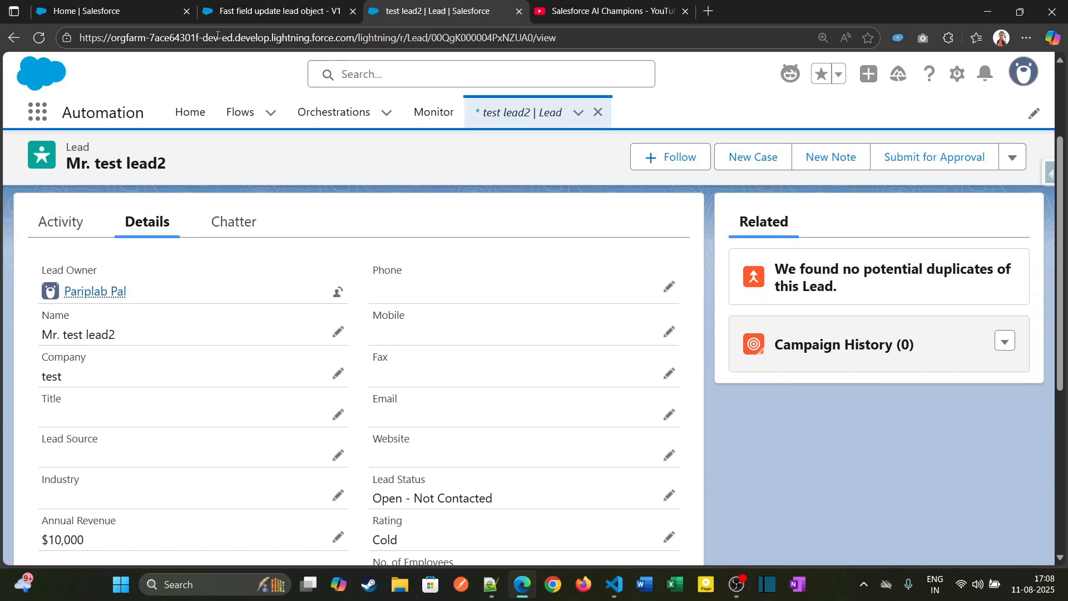
Step: Review the flow's annual revenue decision and both rating update branches, and compare them with the second lead's details
click(224, 8)
drag(236, 398, 209, 202)
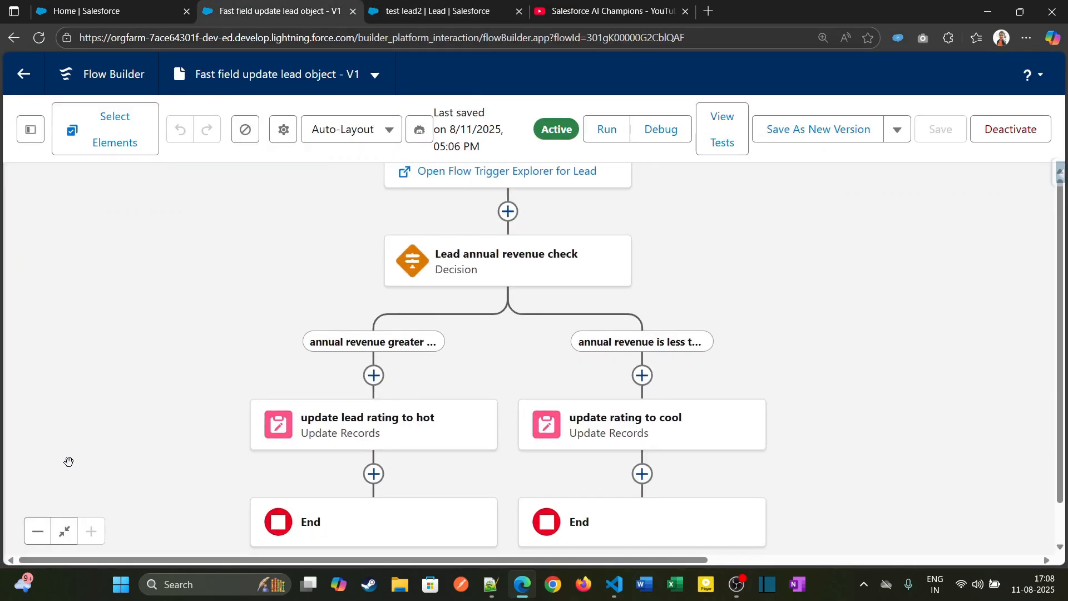
click(37, 531)
drag(286, 339, 269, 380)
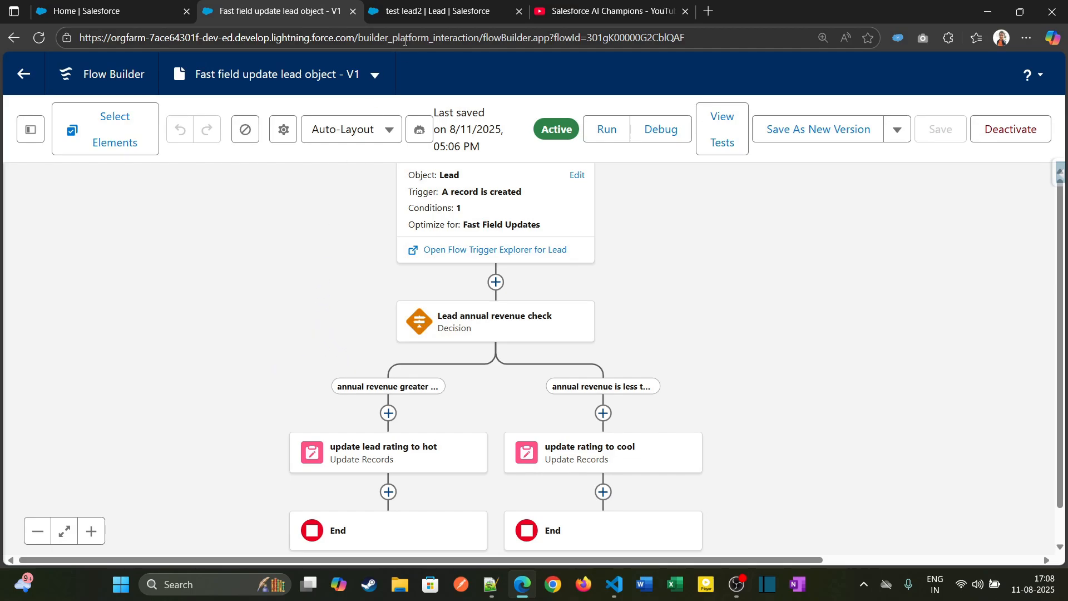
click(434, 11)
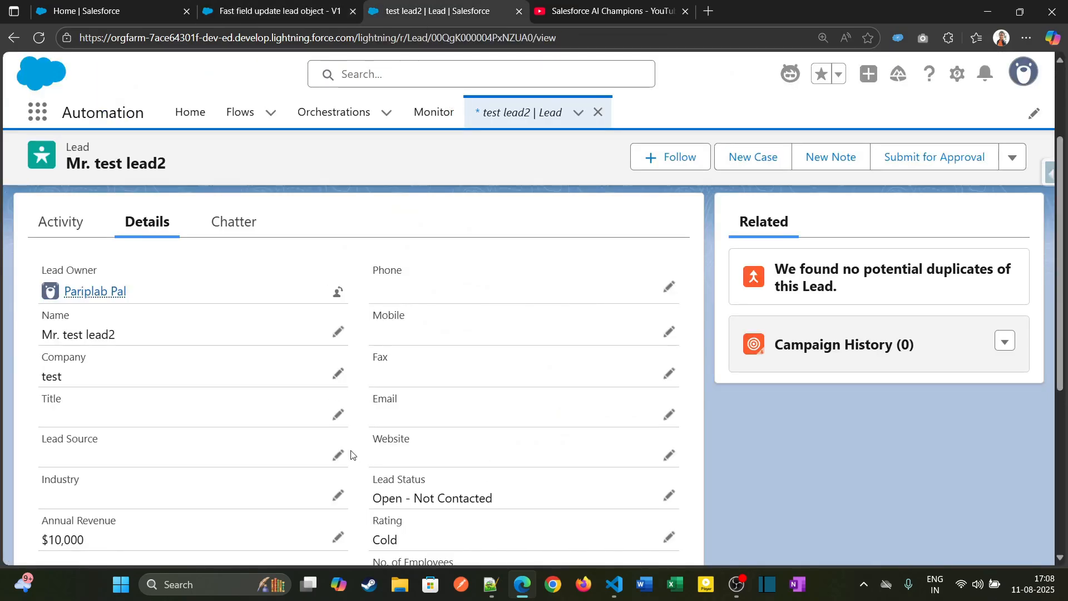
scroll(351, 414, down, 2)
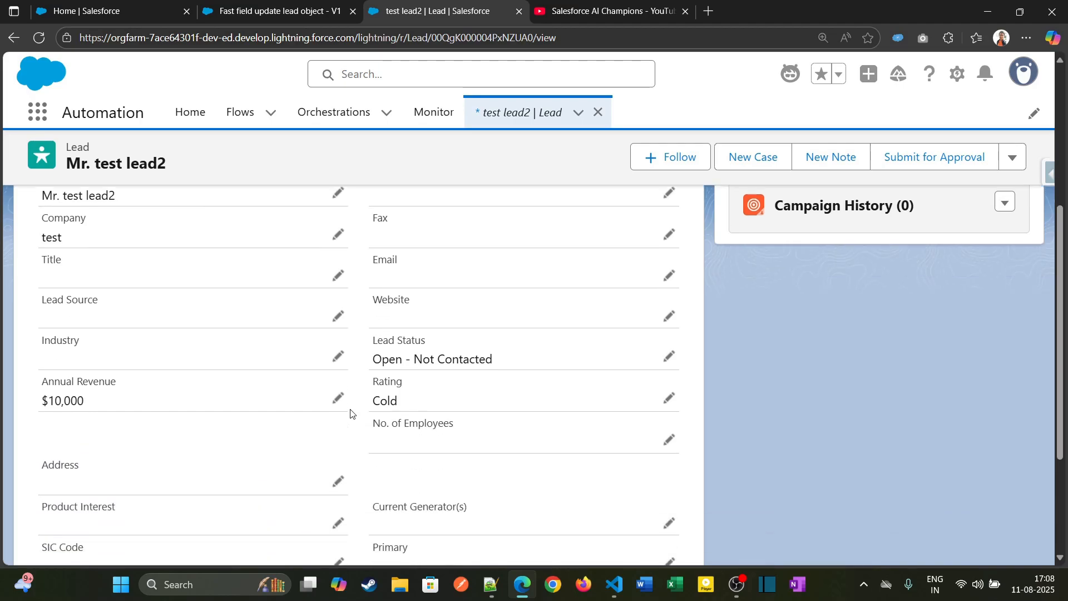